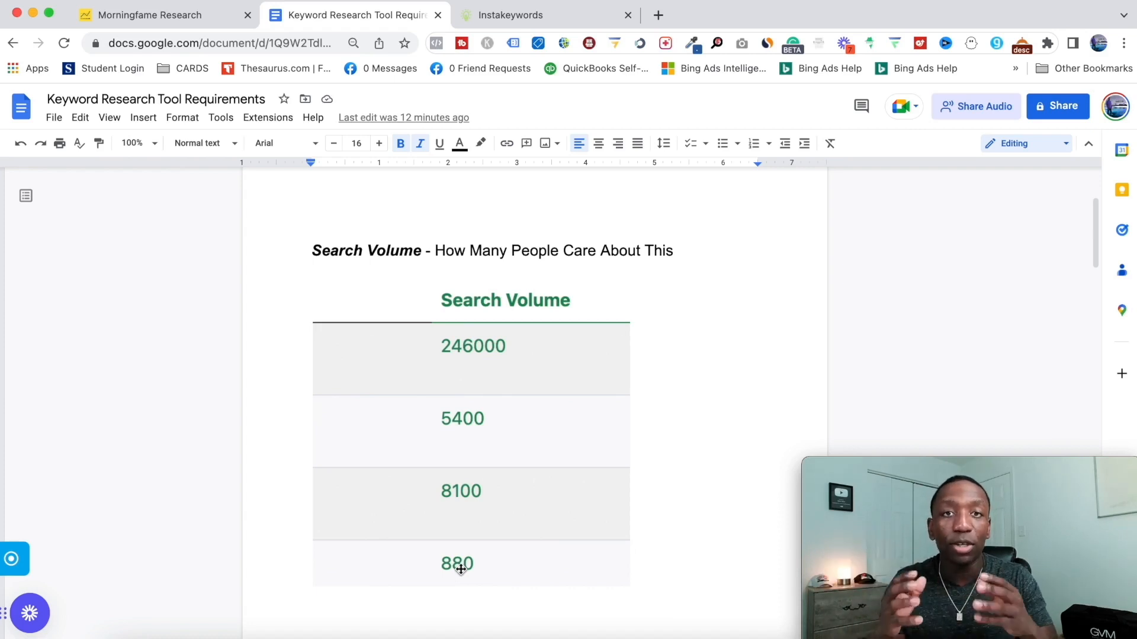
Step: Read through the keyword research tool requirements document, covering search volume, cost per click and competition
scroll(472, 424, down, 10)
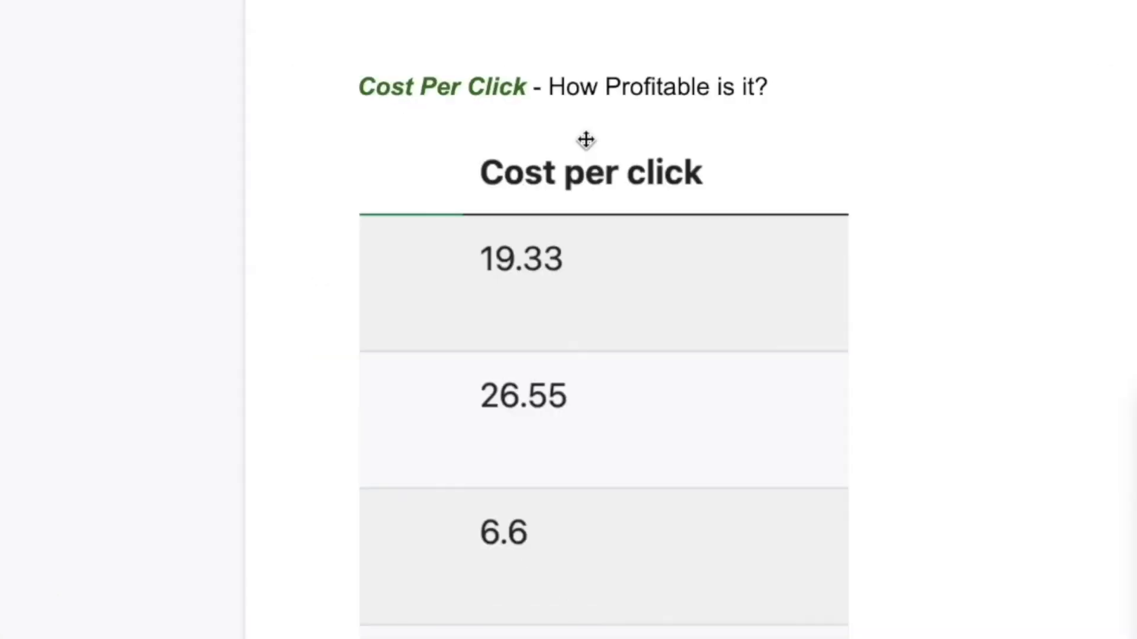
scroll(437, 346, down, 2)
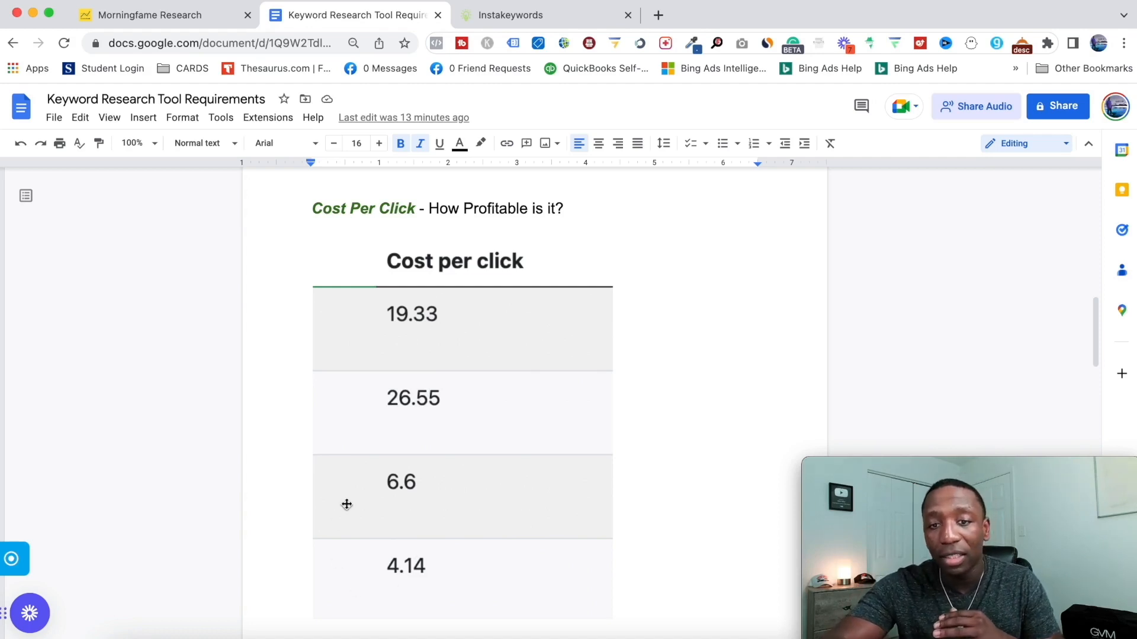
scroll(346, 503, down, 10)
scroll(347, 504, down, 3)
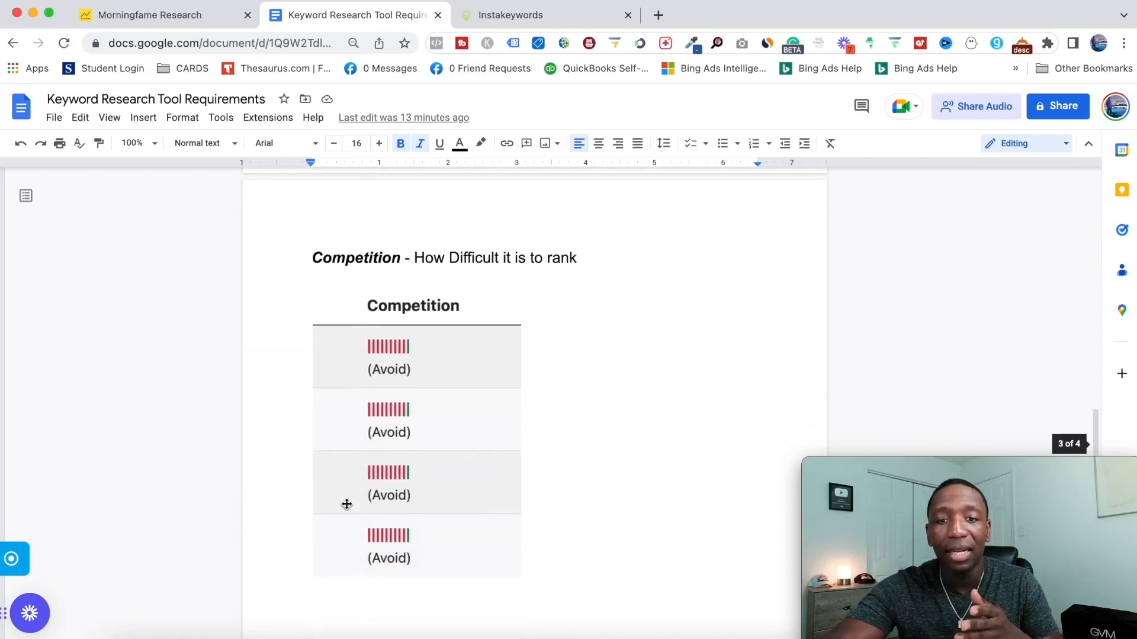
scroll(345, 505, up, 1)
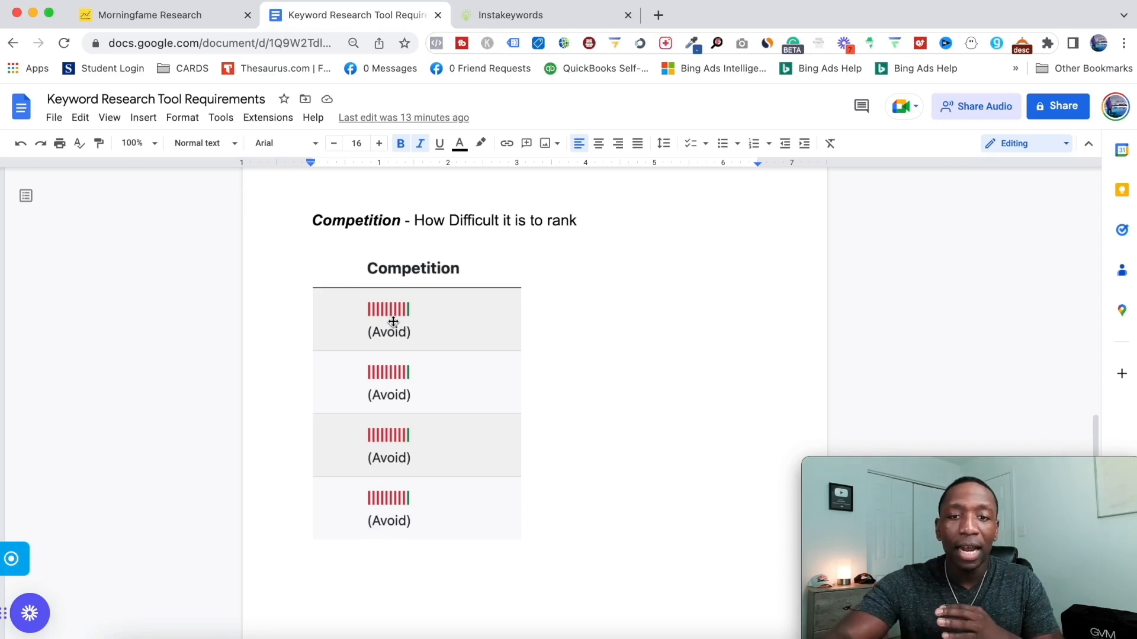
scroll(393, 322, down, 10)
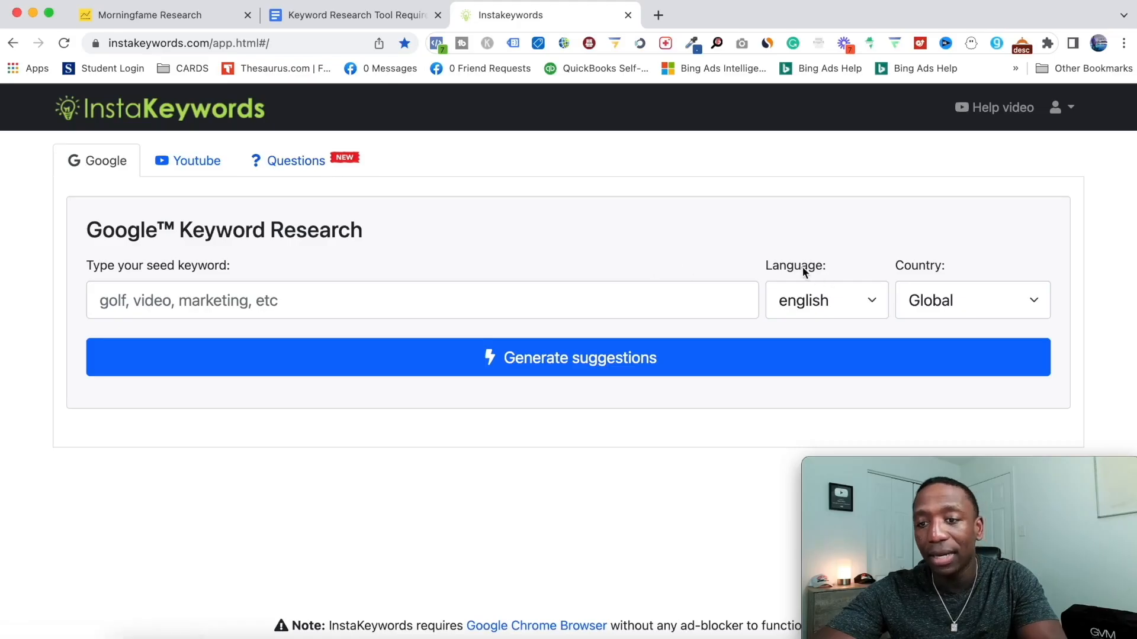
Step: Review the language and country options for Google keyword research, keeping english and Global
click(868, 302)
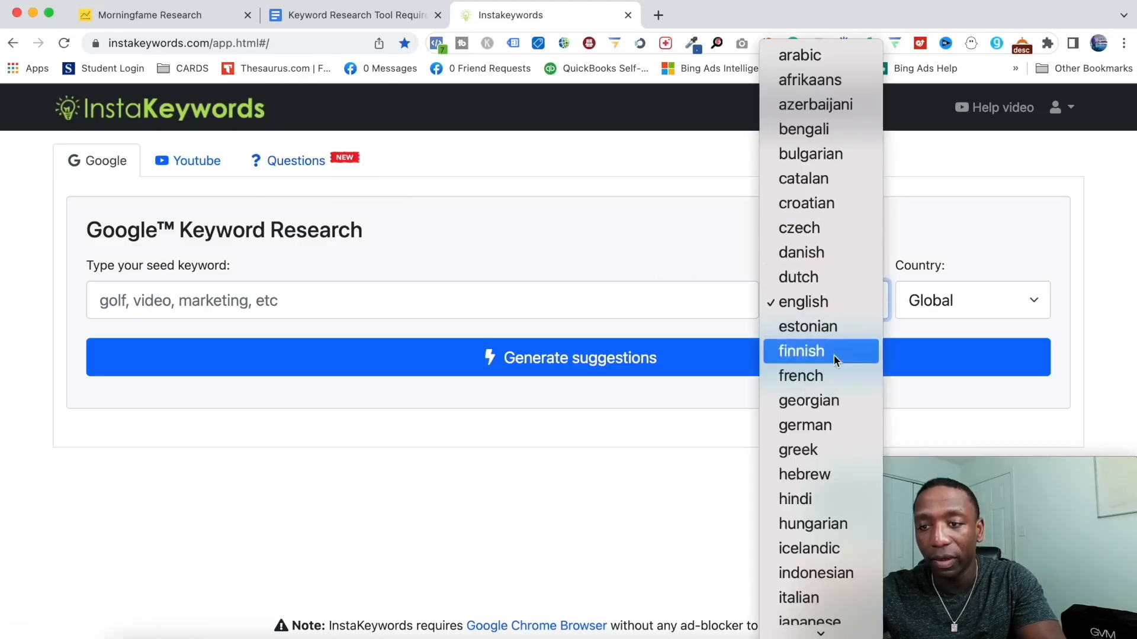
click(866, 302)
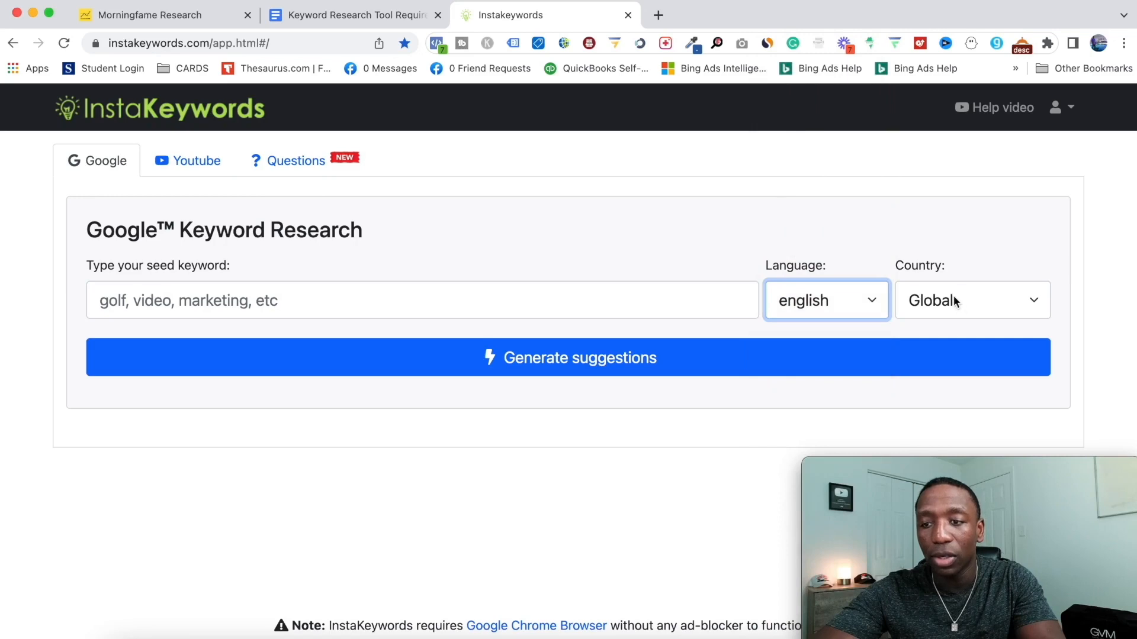
click(955, 302)
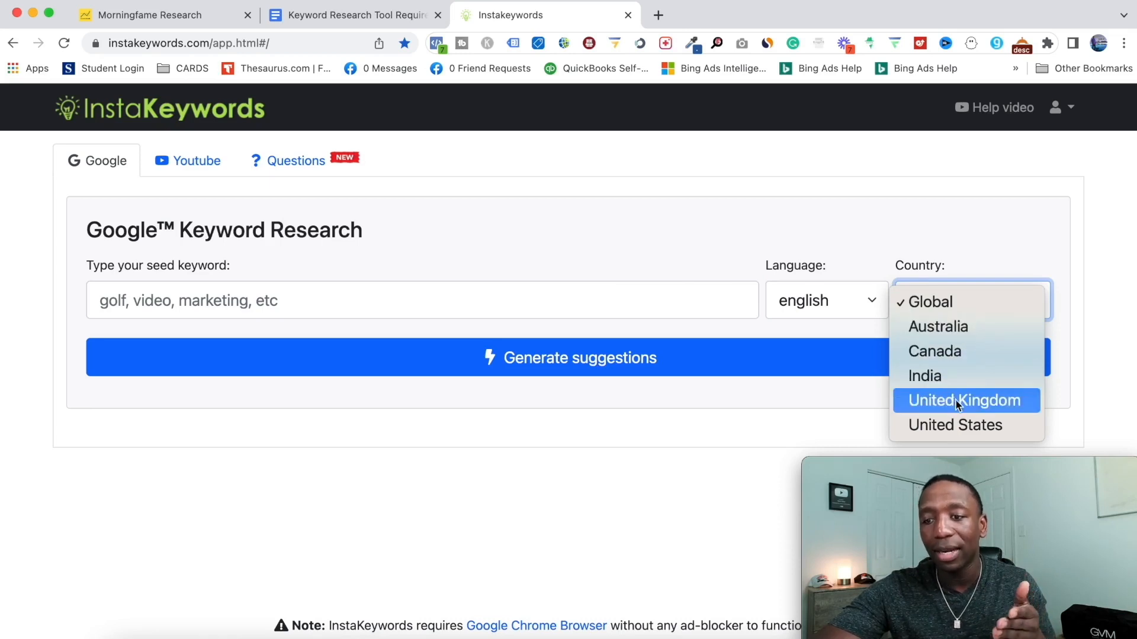
click(928, 228)
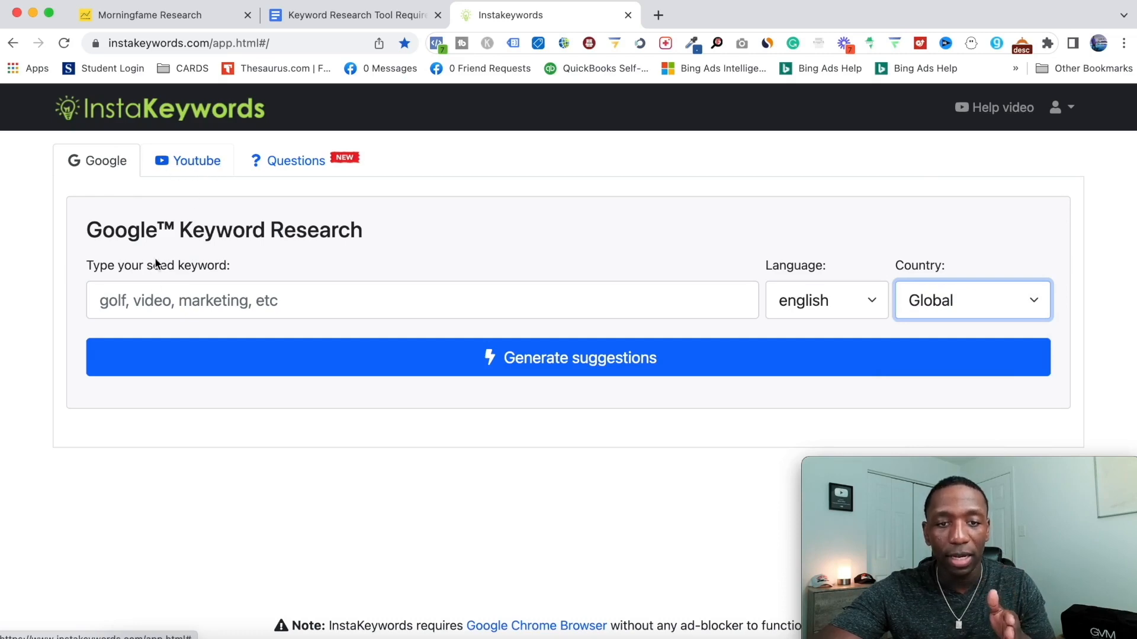
Step: Generate Google keyword suggestions for the seed keyword "sprinting" and check that keyword's competition rating
click(217, 316)
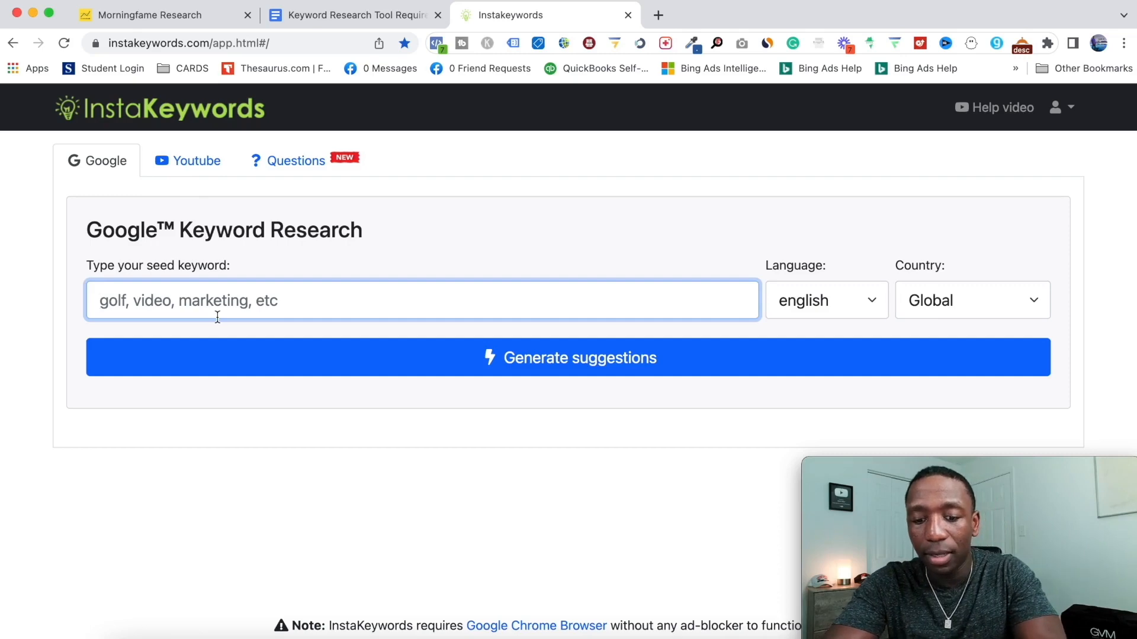
text(sprinting)
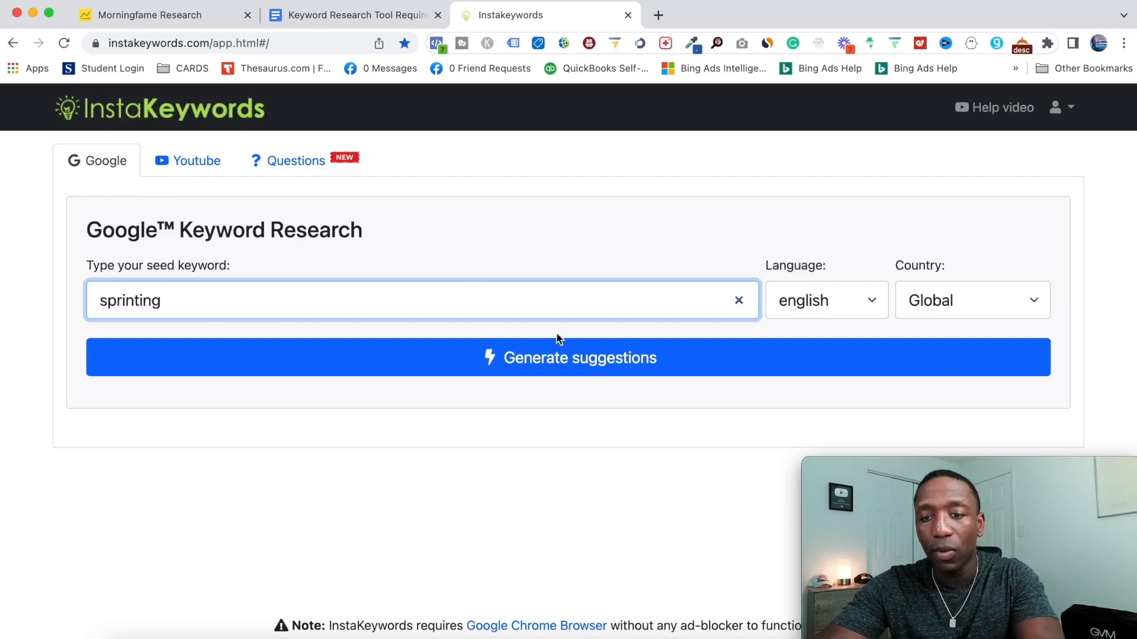
click(500, 363)
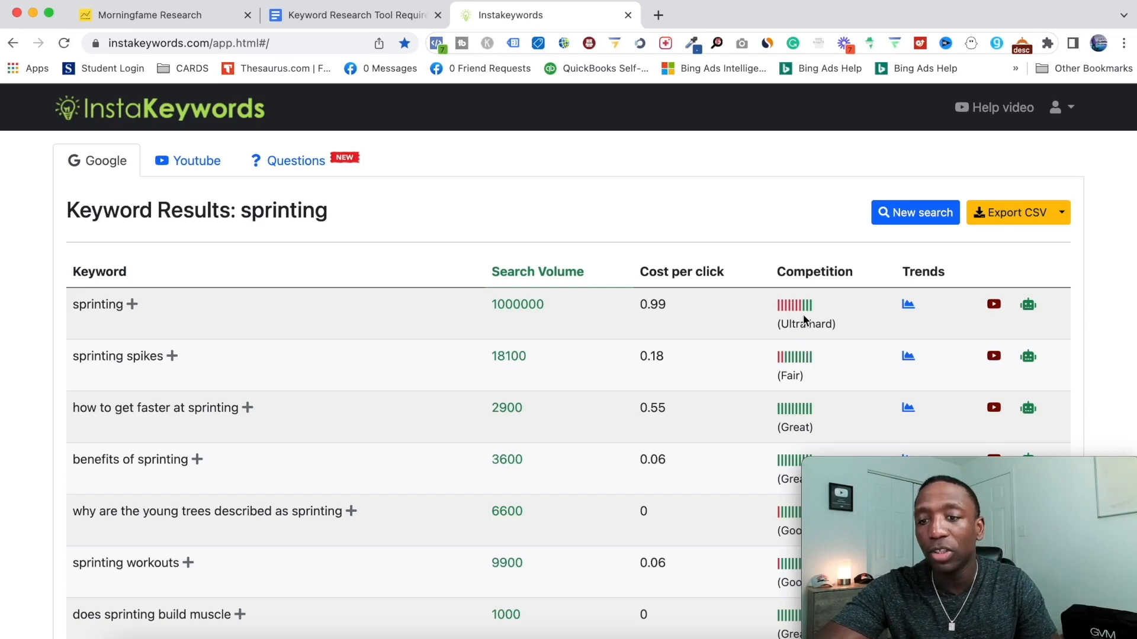
drag(778, 325, 790, 323)
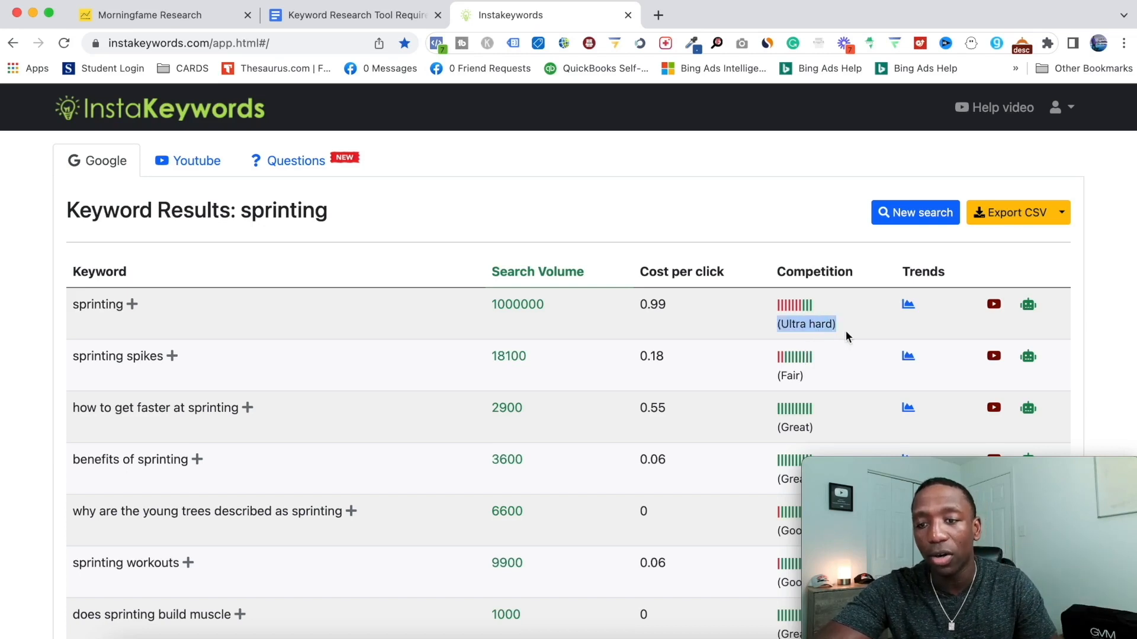
click(846, 314)
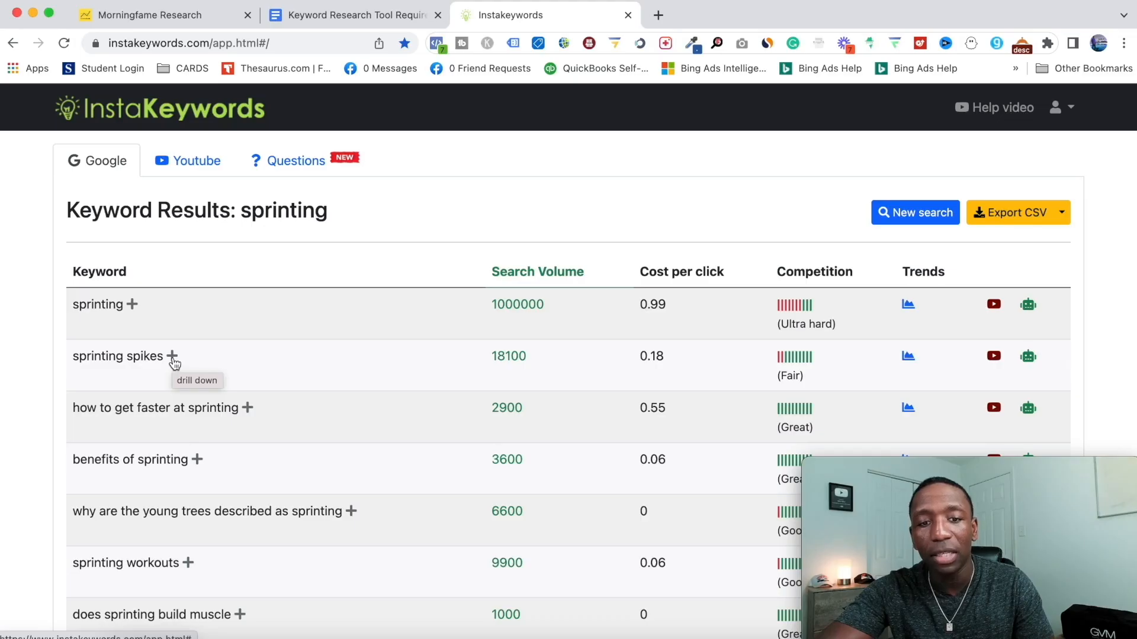
Step: Drill down into the keyword "sprinting spikes" and check the competition bars for "best sprinting spikes"
click(305, 411)
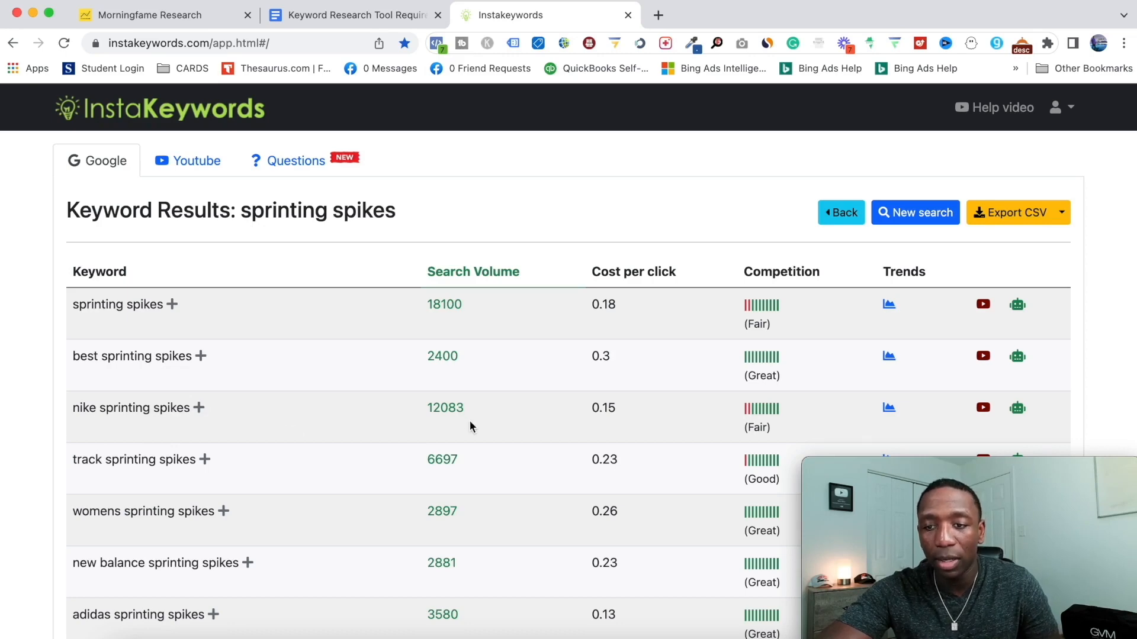
scroll(471, 426, down, 2)
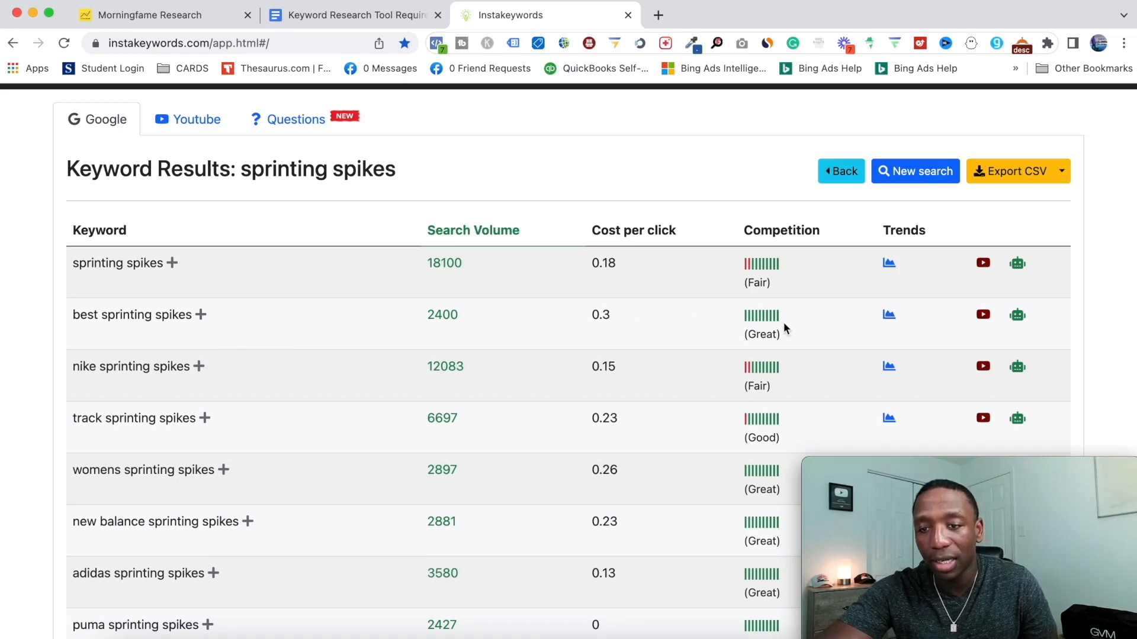
drag(787, 317, 741, 317)
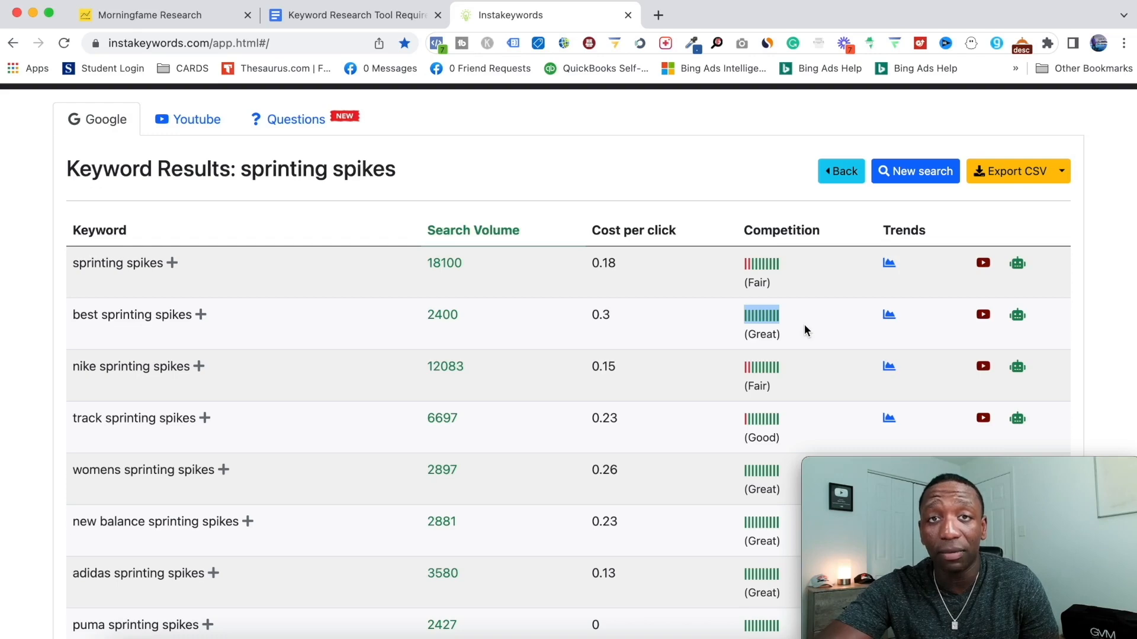
Step: Examine the monthly search trend chart for "best sprinting spikes" and close the chart
click(890, 319)
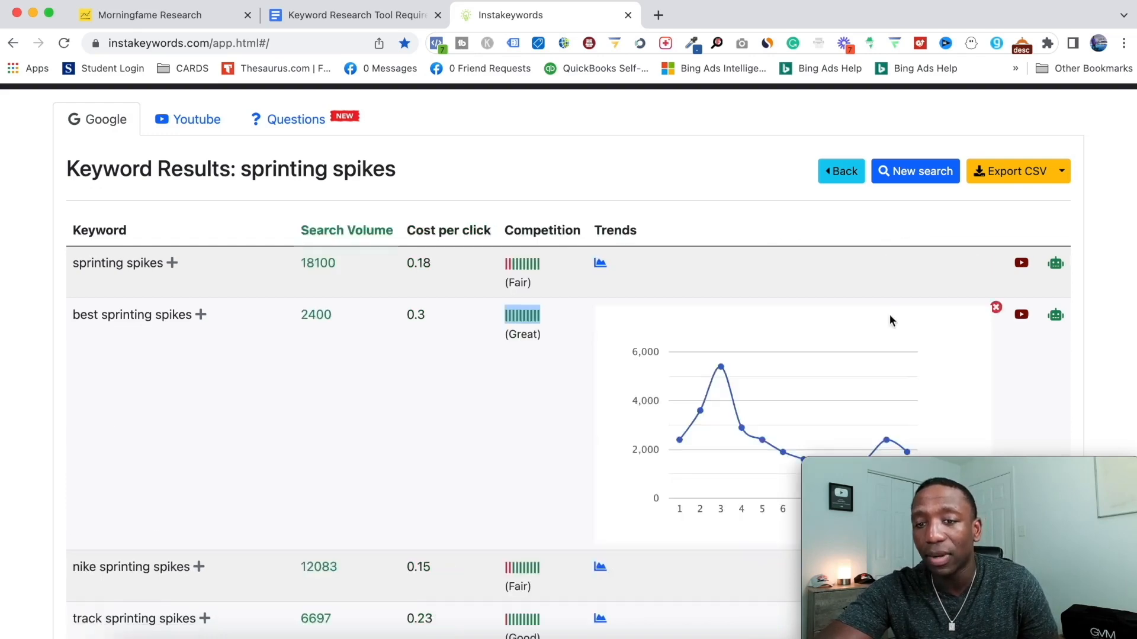
scroll(893, 335, down, 3)
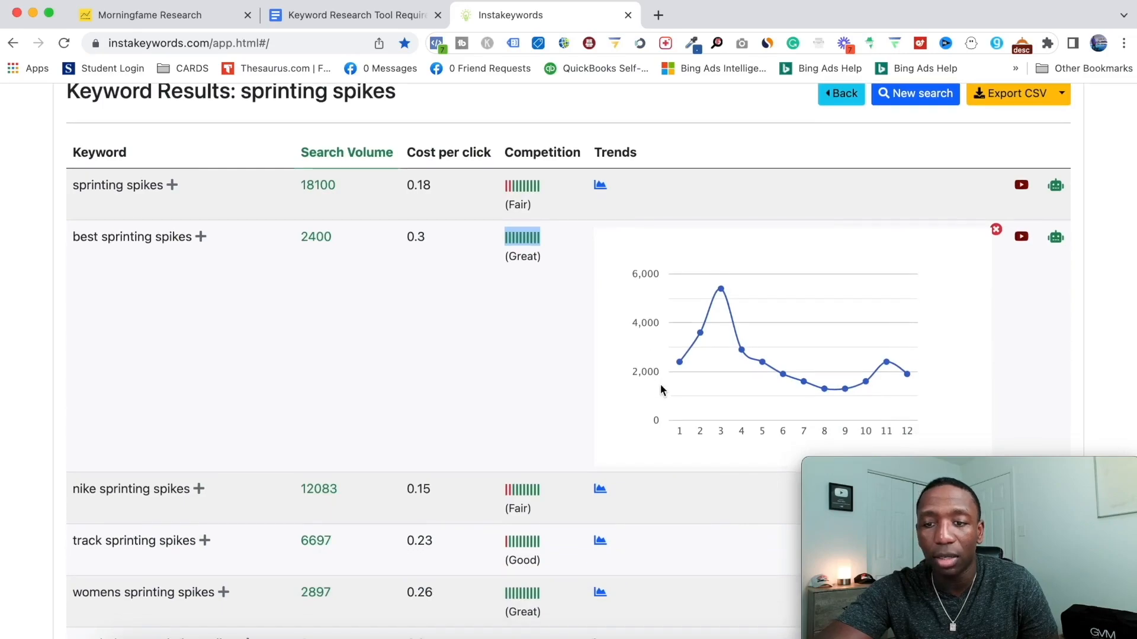
mouse_move(675, 372)
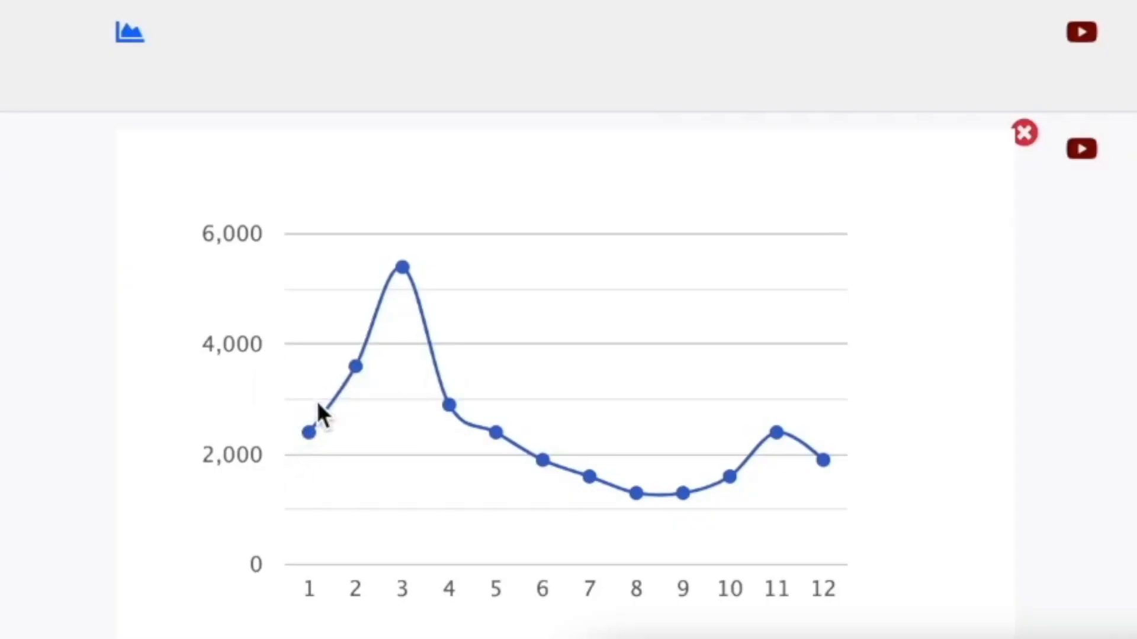
mouse_move(354, 365)
mouse_move(405, 266)
mouse_move(744, 465)
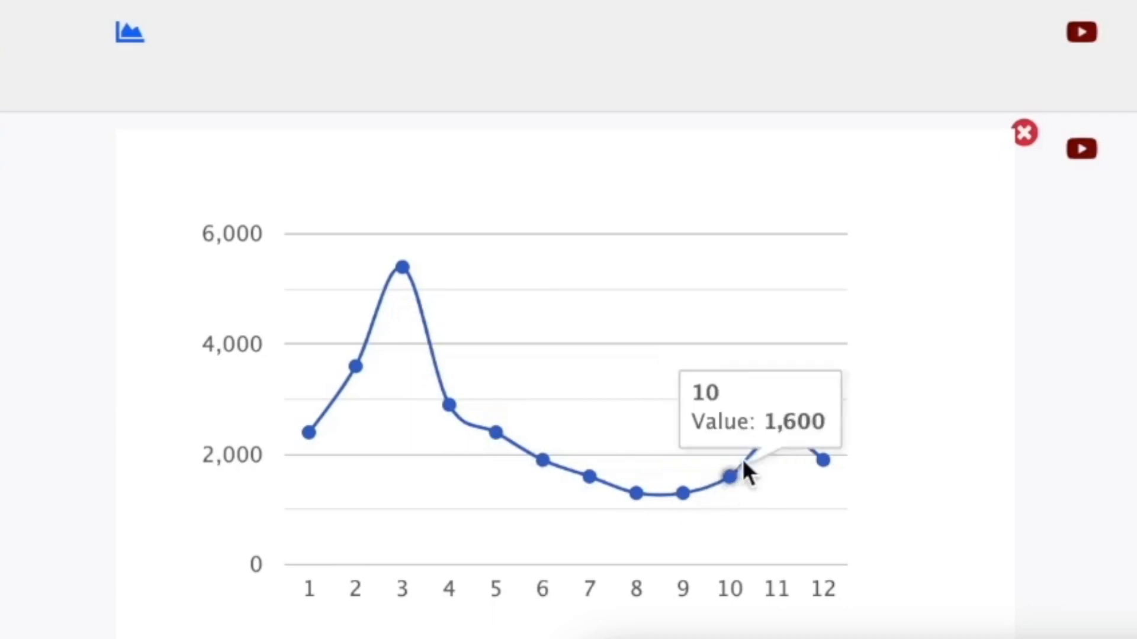
mouse_move(828, 460)
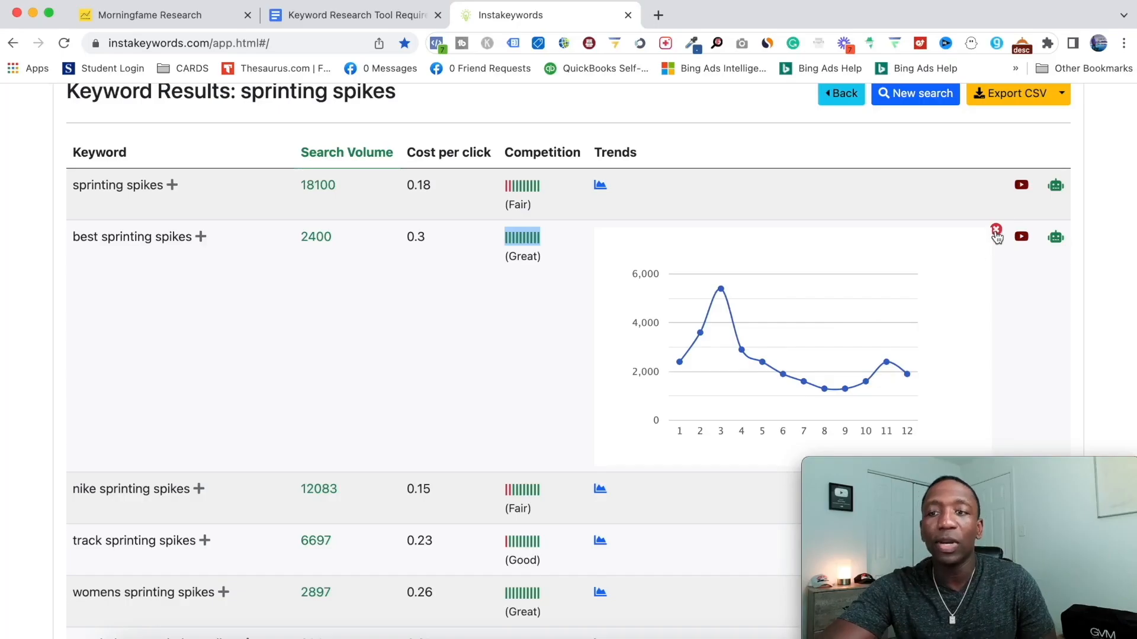
click(1024, 133)
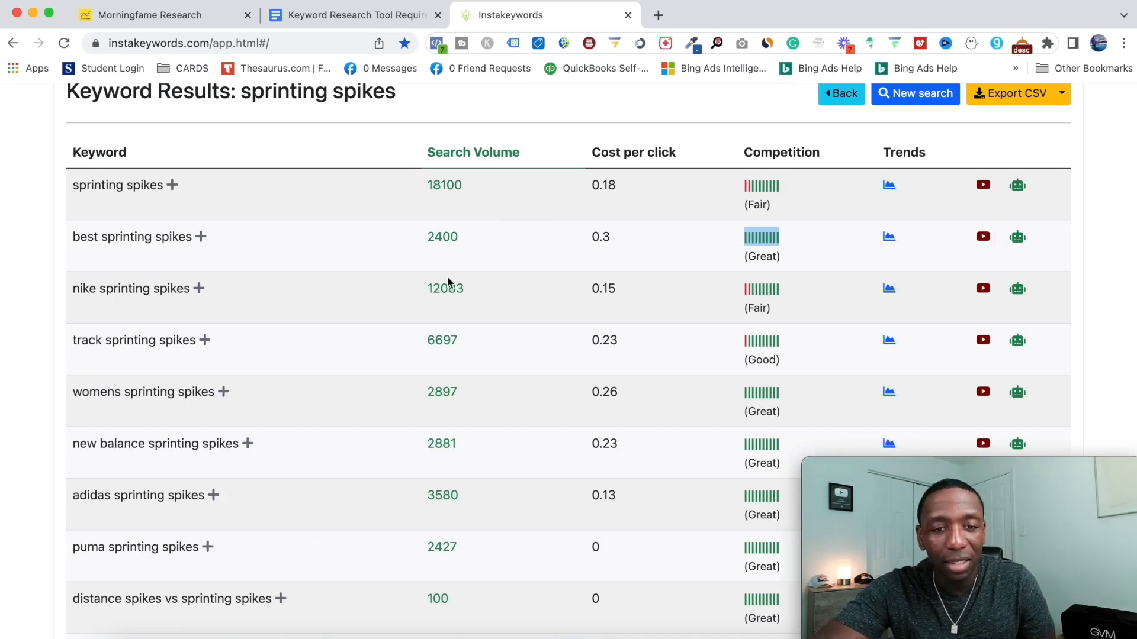
Step: Examine the monthly search trend chart for "distance spikes vs sprinting spikes" and close the chart
scroll(448, 281, down, 5)
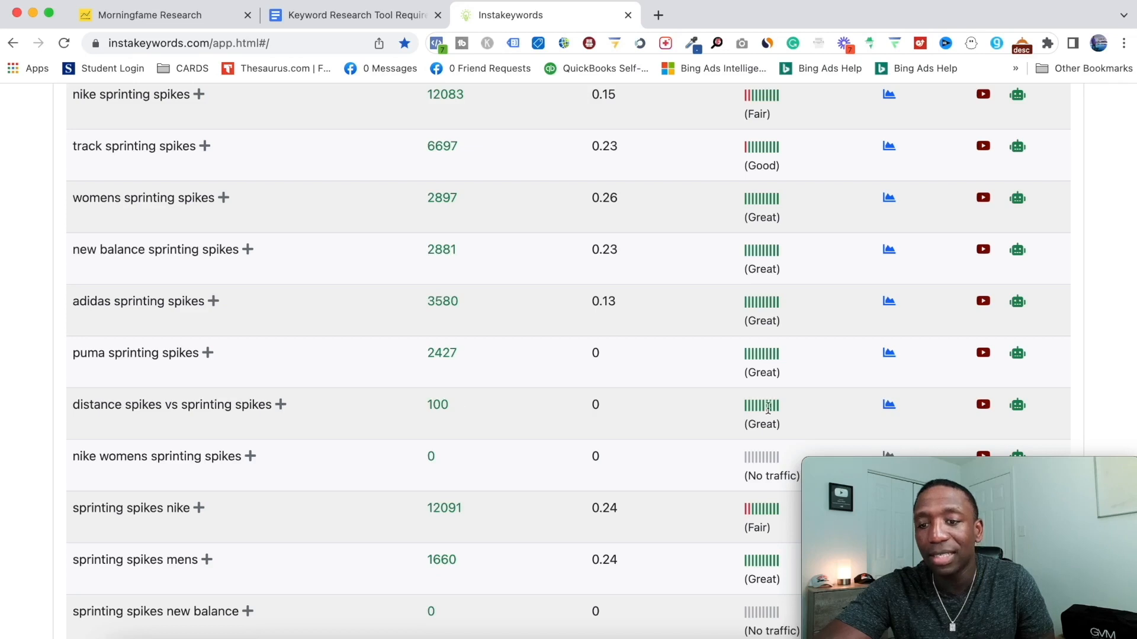
click(889, 405)
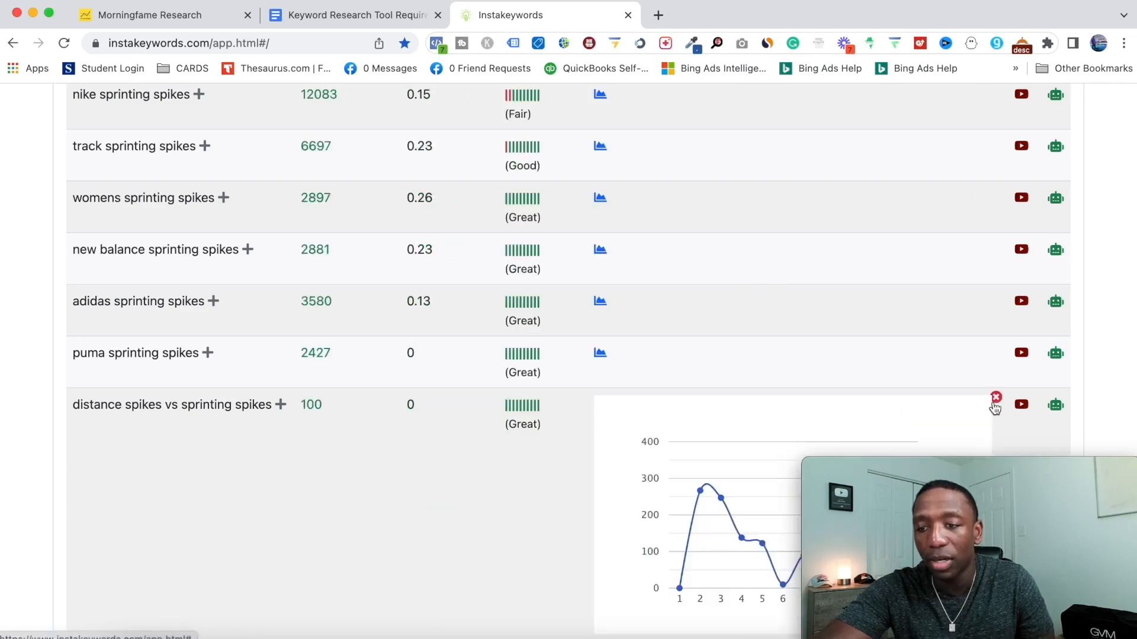
scroll(992, 406, down, 4)
mouse_move(846, 355)
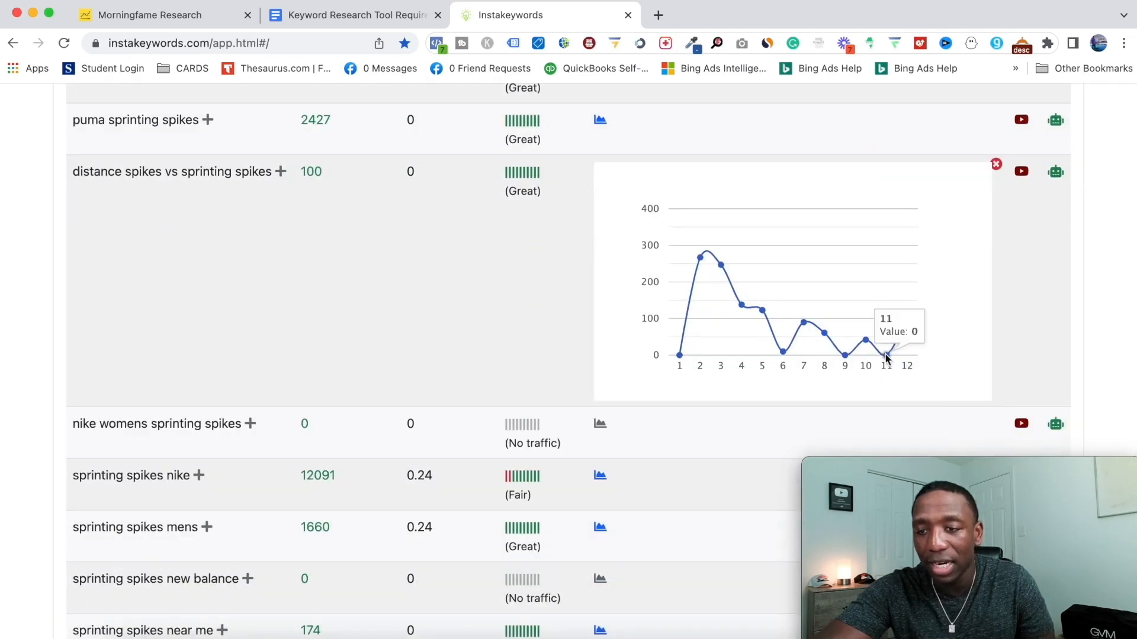
mouse_move(909, 318)
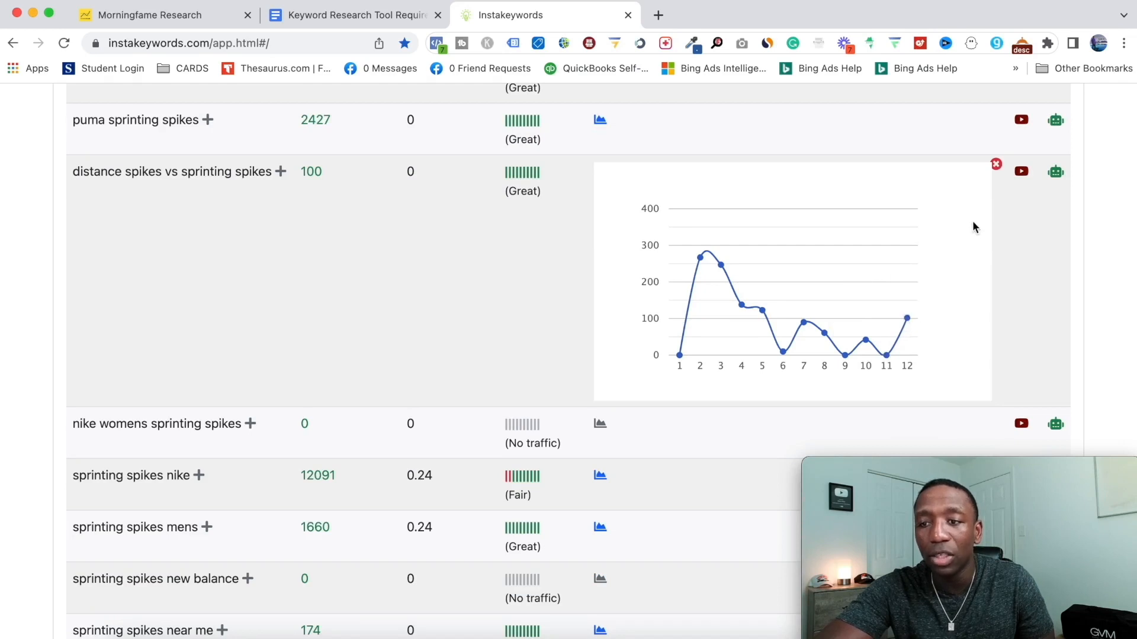
click(997, 165)
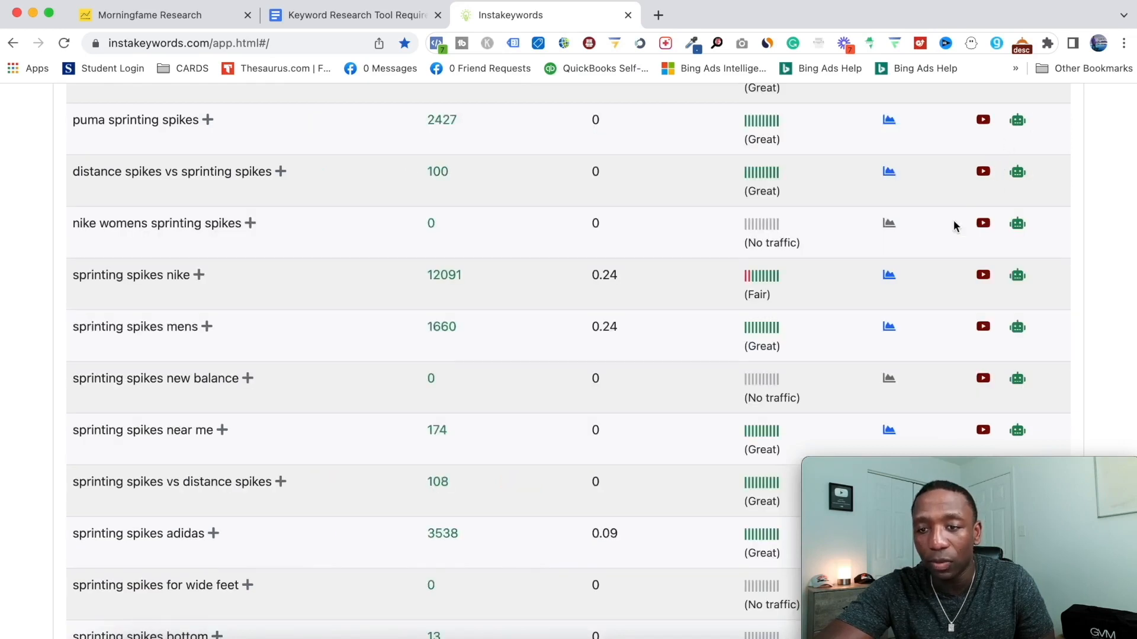
Step: Generate Youtube keyword suggestions for "sprinting" with english and Global selected, and drill down into "sprinting benefits"
scroll(940, 256, up, 1)
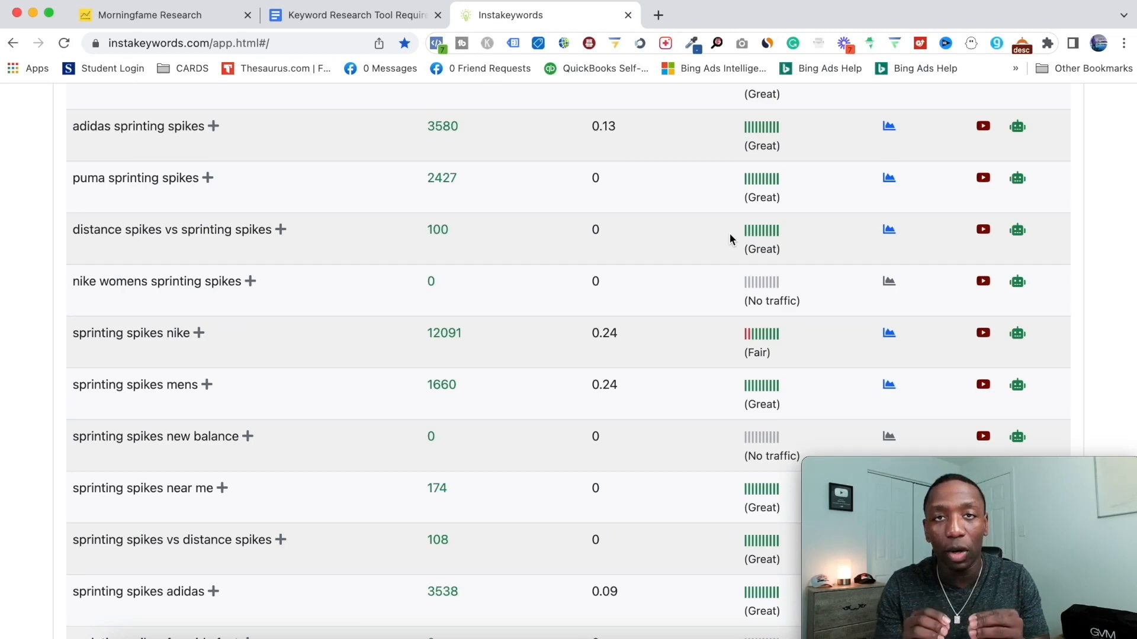
scroll(351, 190, up, 8)
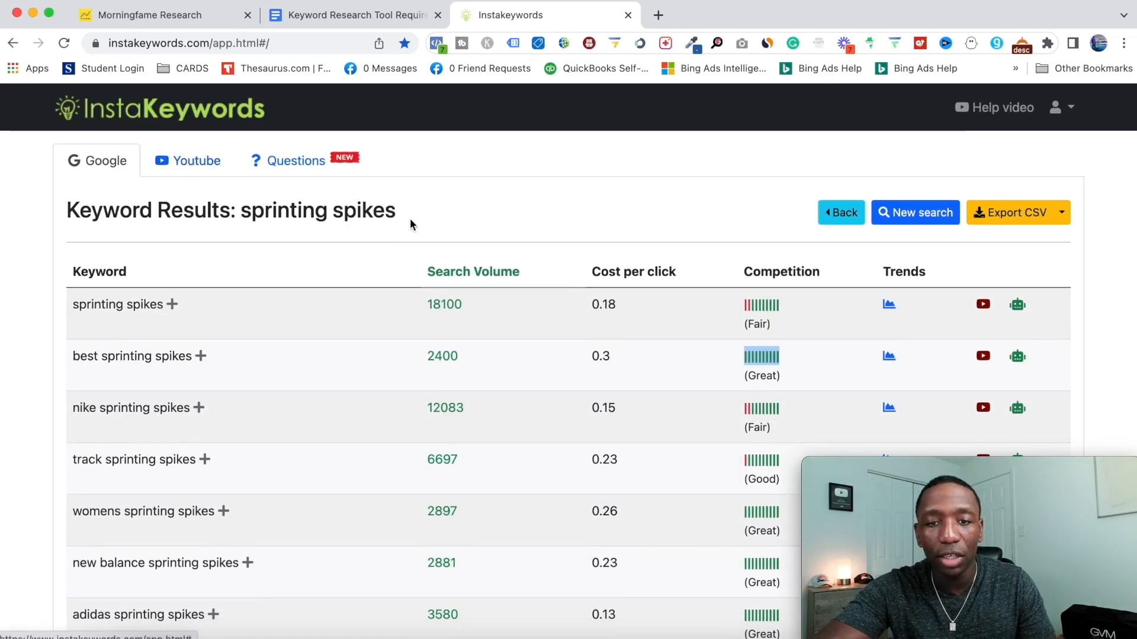
click(187, 161)
triple_click(161, 298)
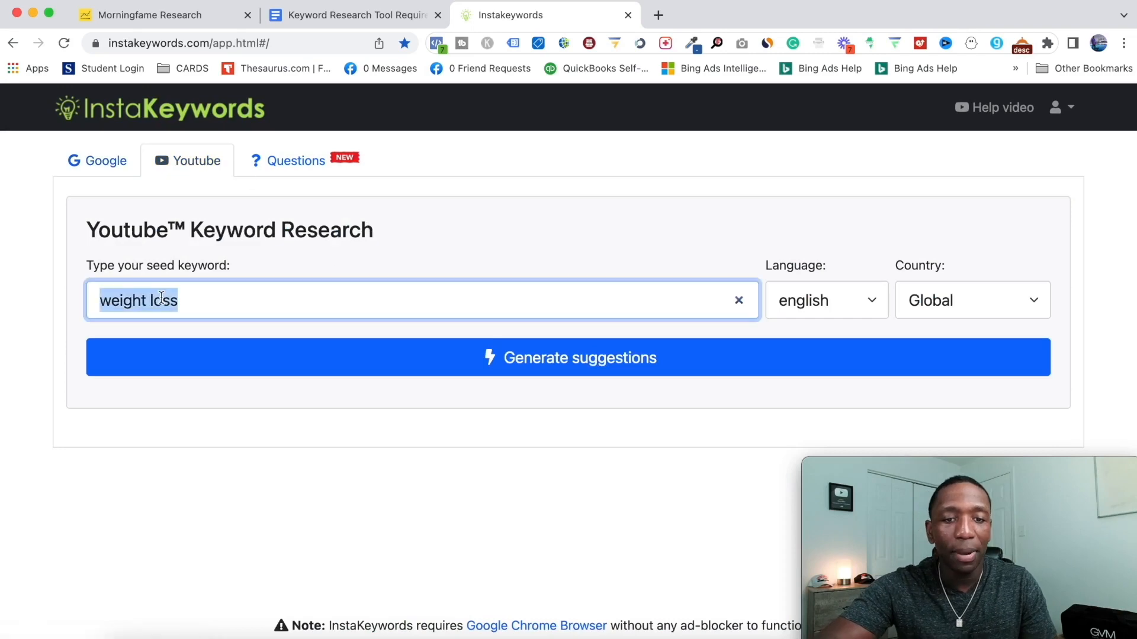
text(sprinting)
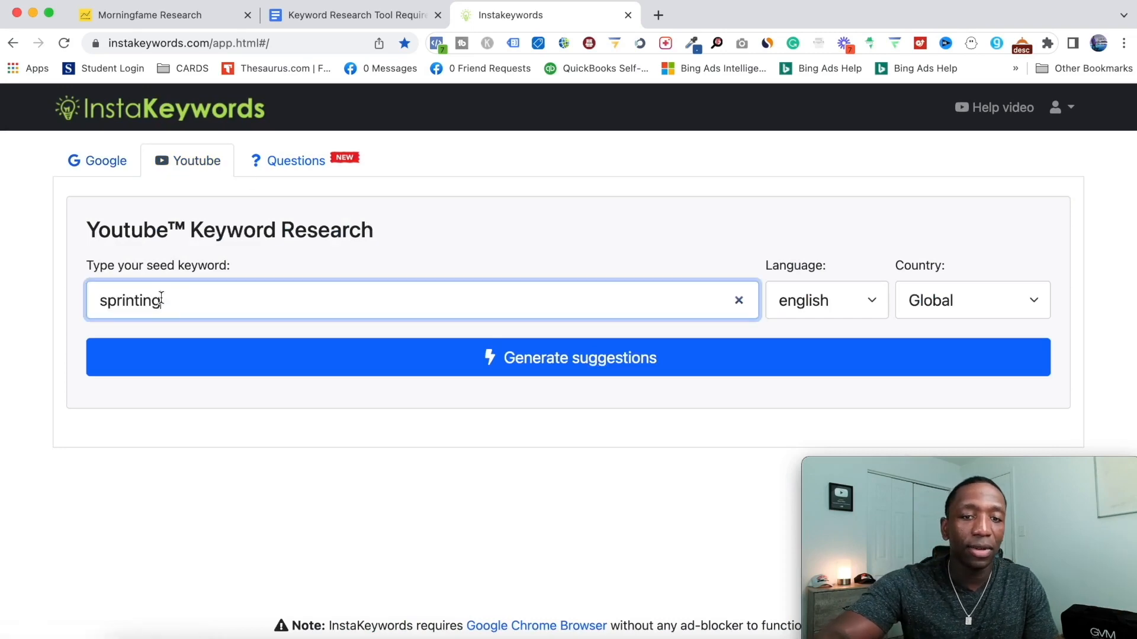
click(539, 363)
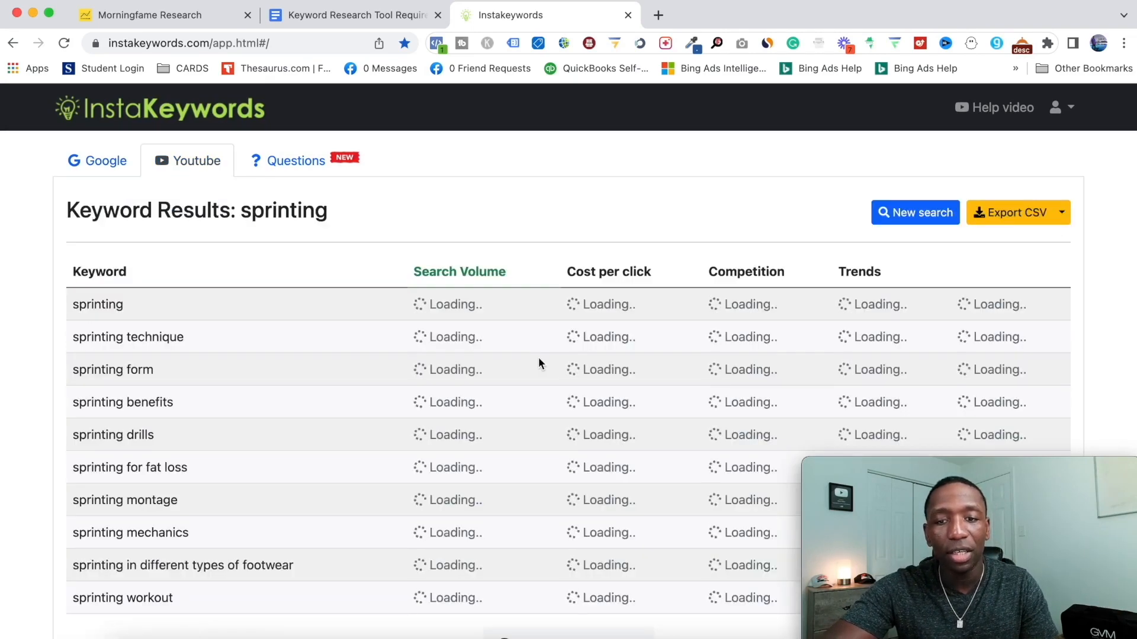
scroll(609, 209, down, 1)
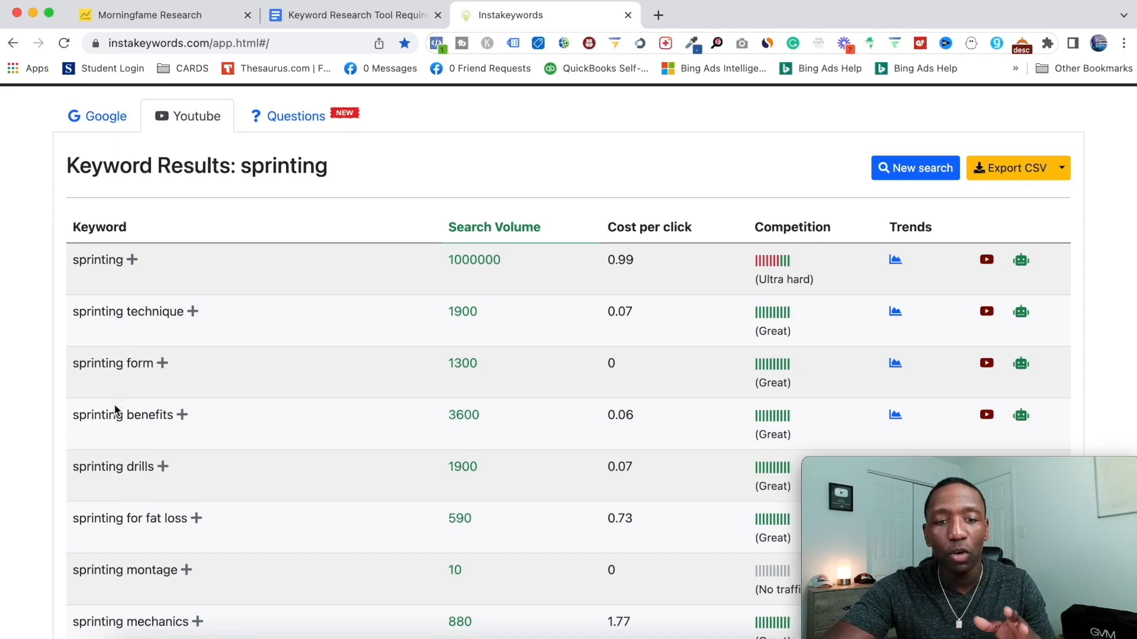
click(183, 416)
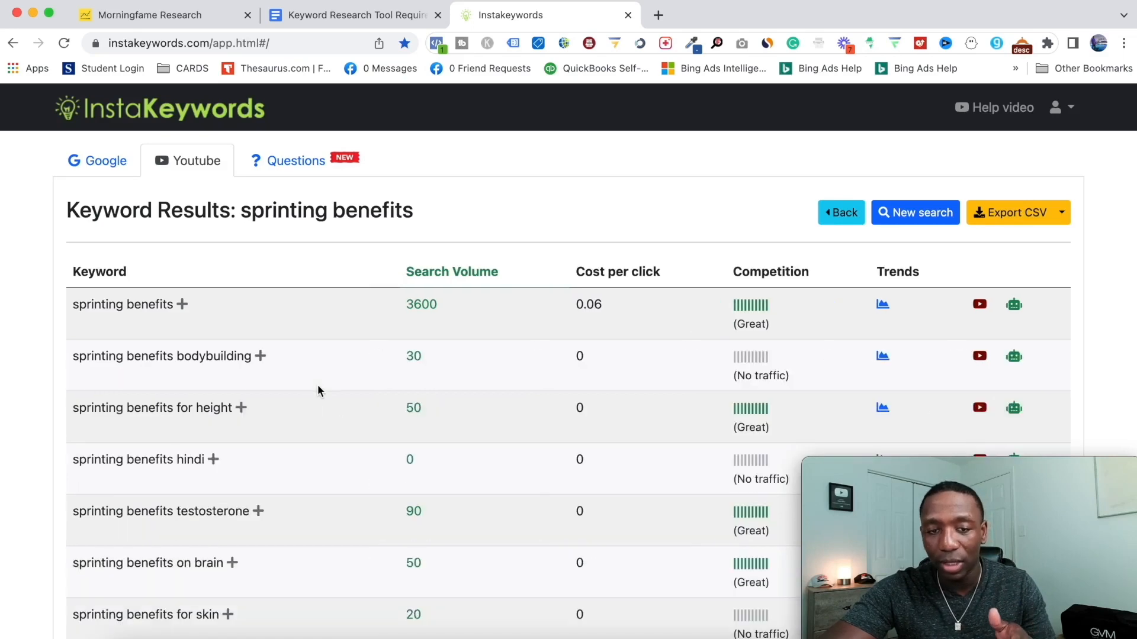
Step: Generate question suggestions for the seed keyword "sprinting" with english and Global selected
scroll(319, 390, down, 3)
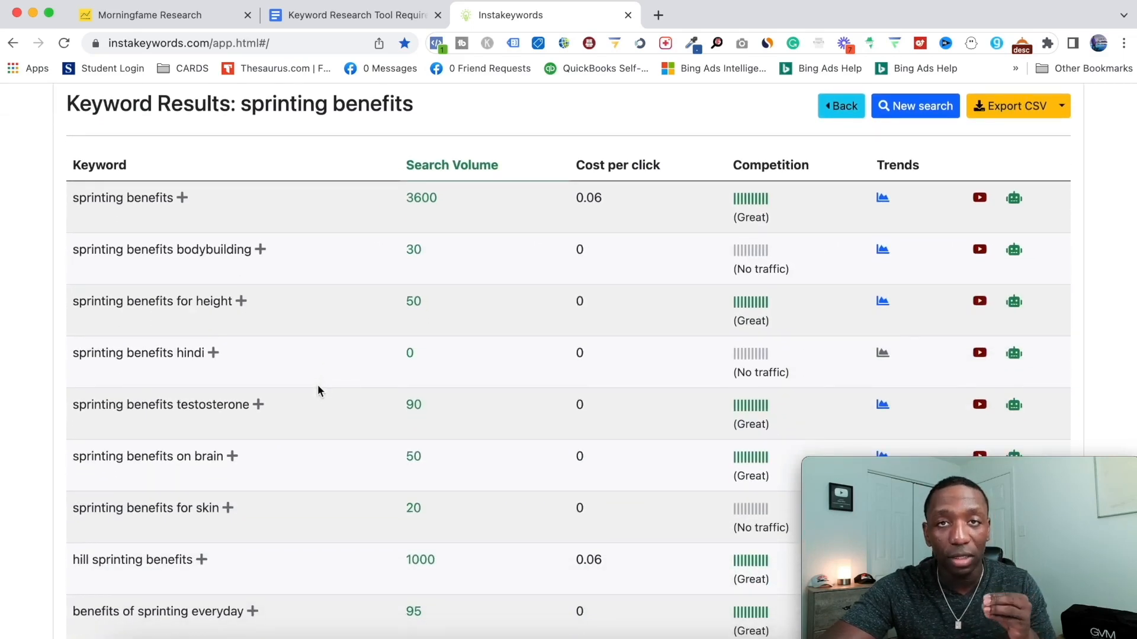
scroll(431, 207, up, 3)
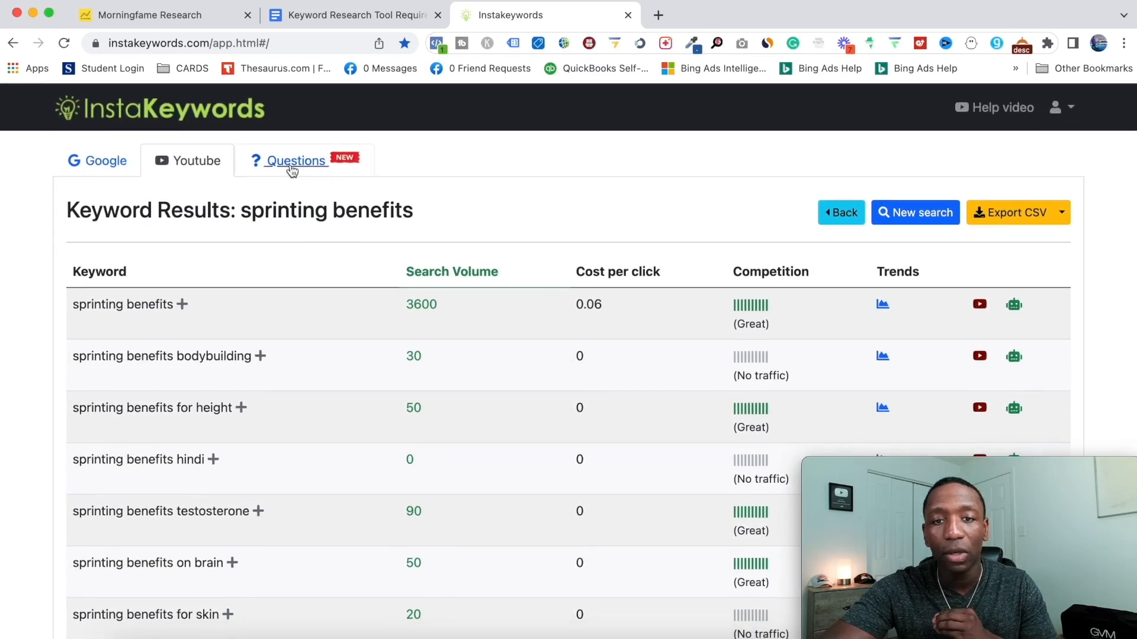
click(290, 169)
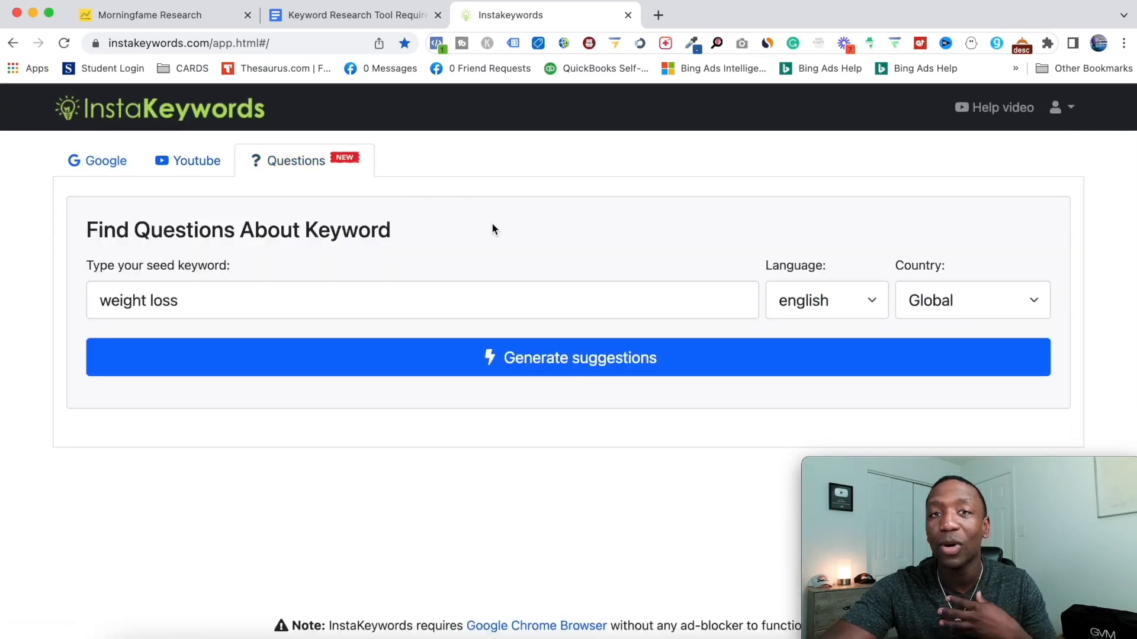
triple_click(246, 302)
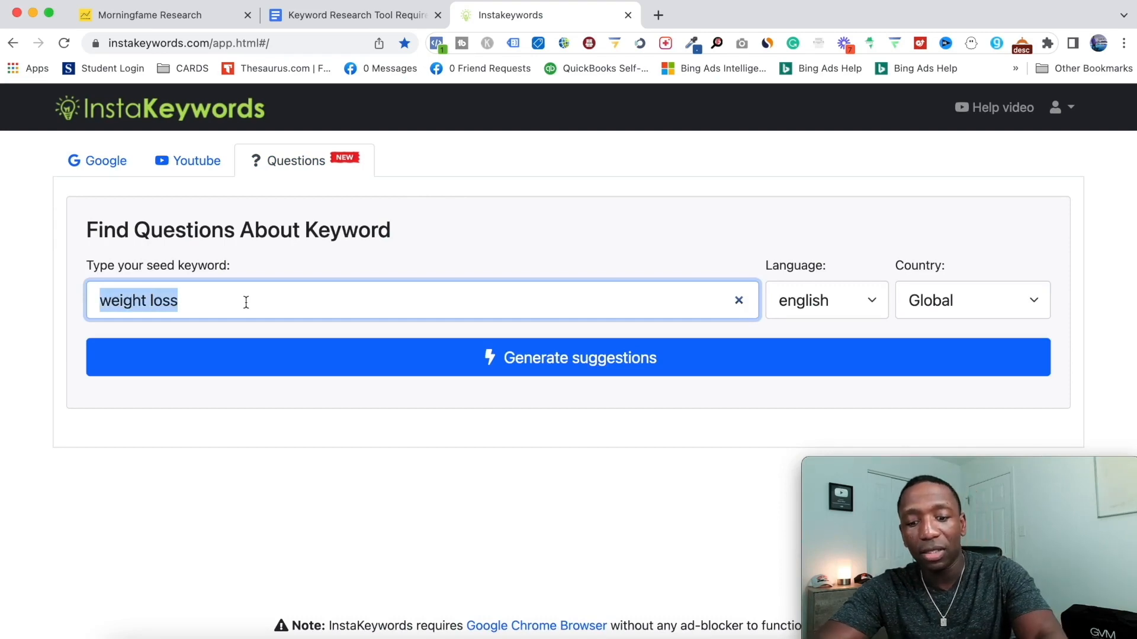
text(sprinting)
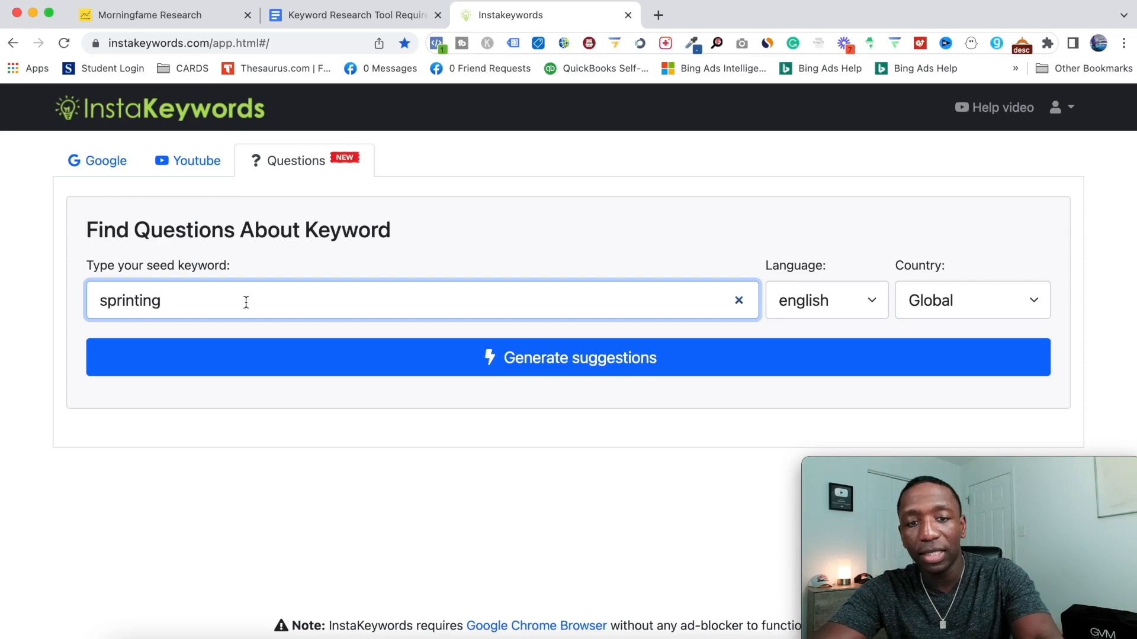
click(504, 358)
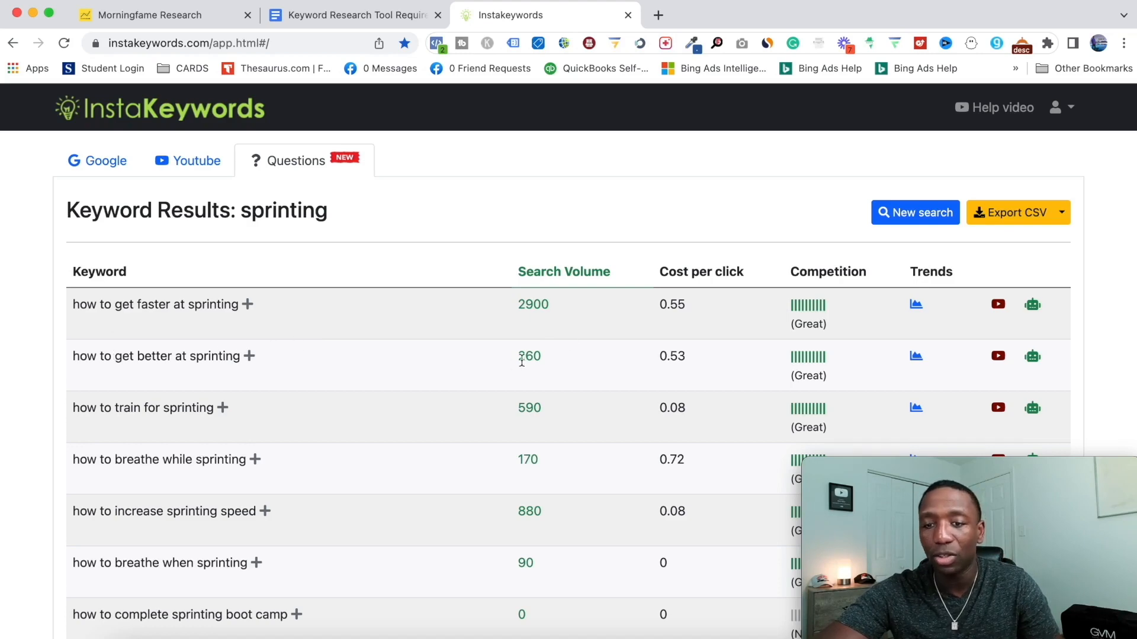
Step: Examine the monthly search trend chart for "how to get better at sprinting" and close the chart
click(915, 357)
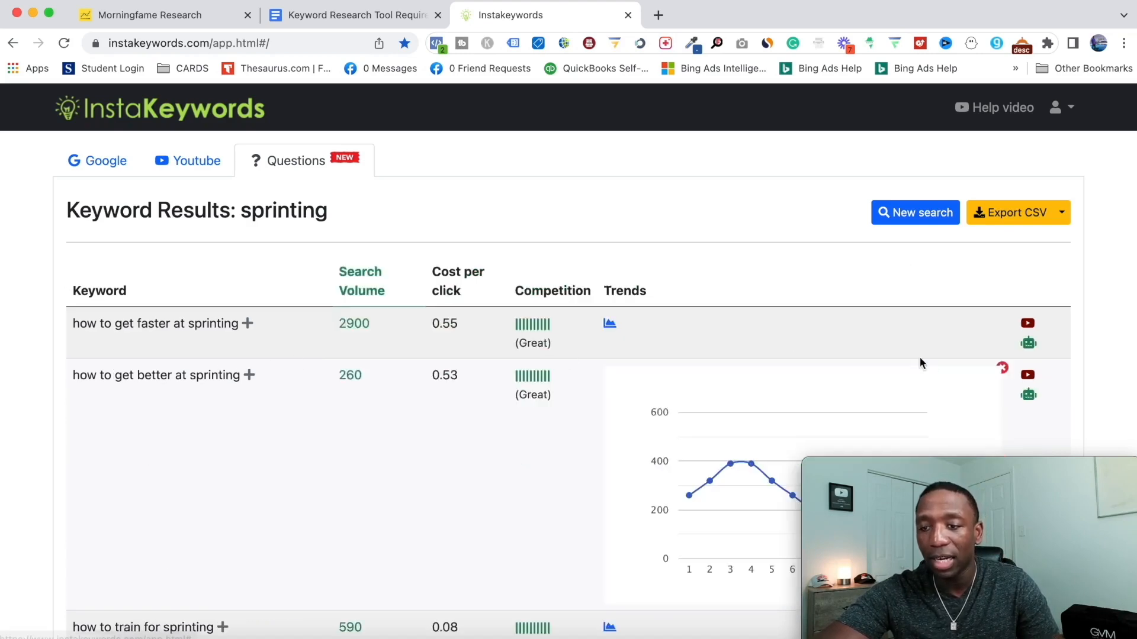
scroll(944, 362, down, 4)
mouse_move(876, 277)
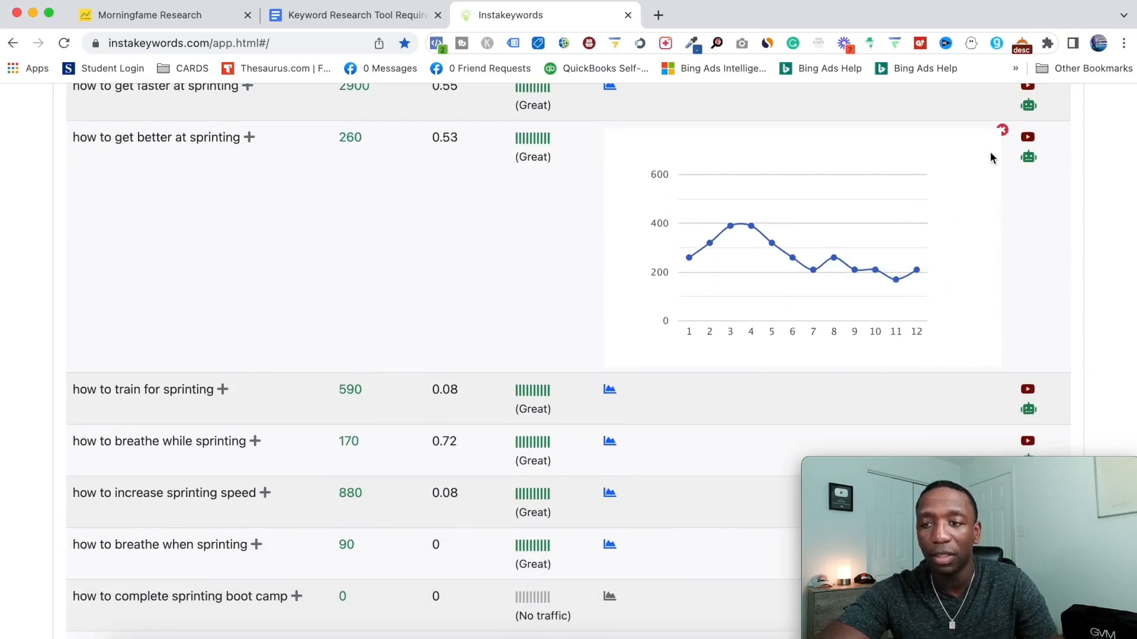
click(1002, 130)
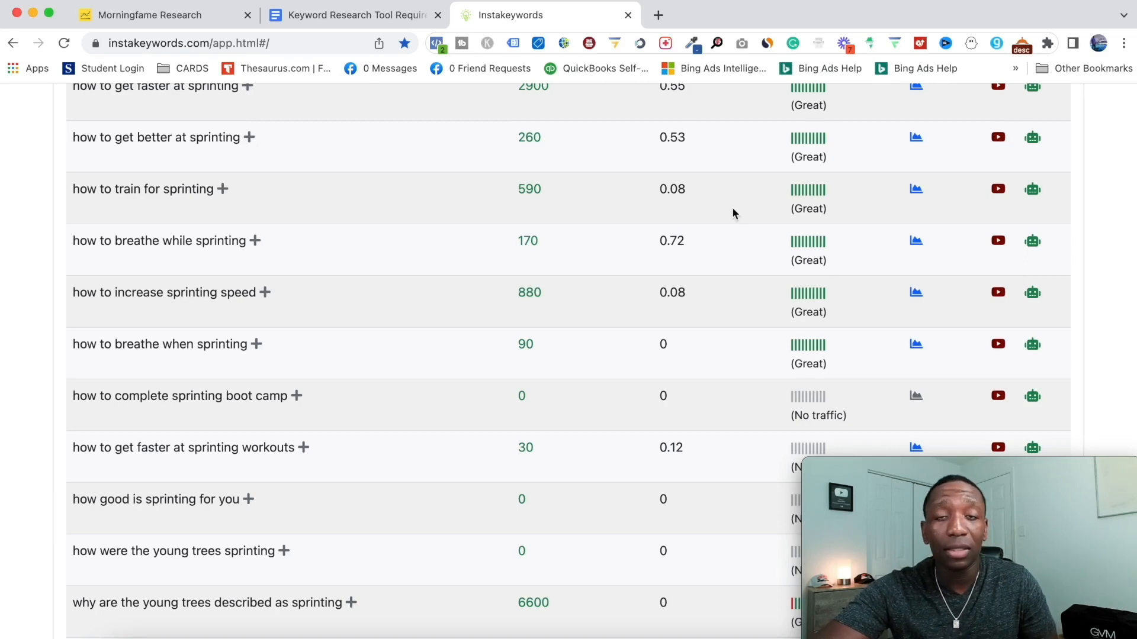
scroll(767, 249, up, 1)
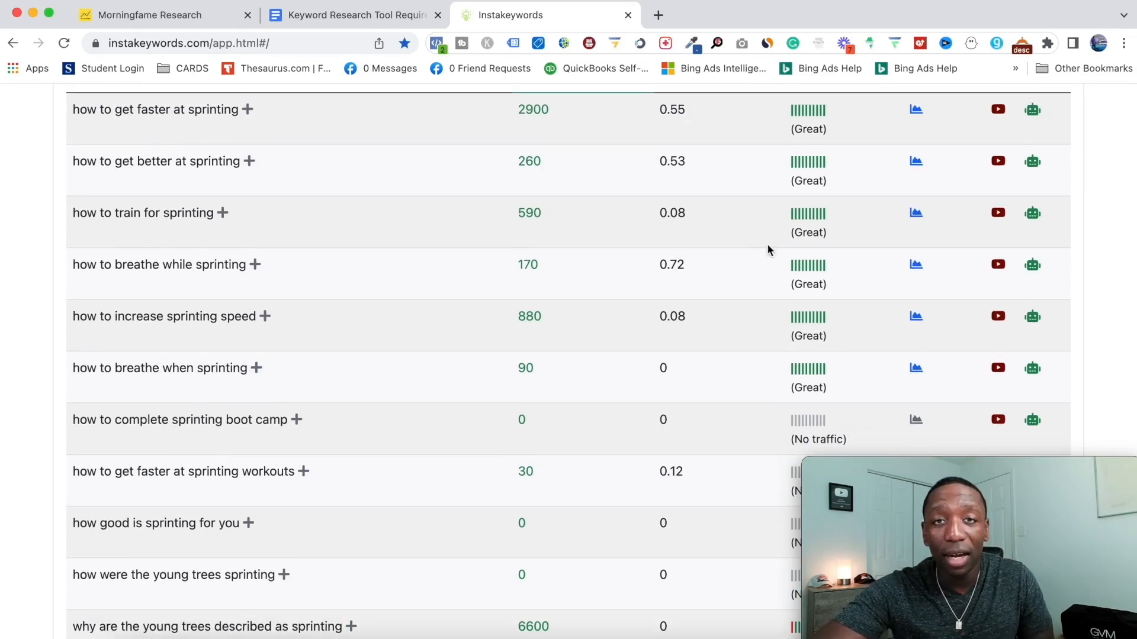
scroll(768, 245, up, 4)
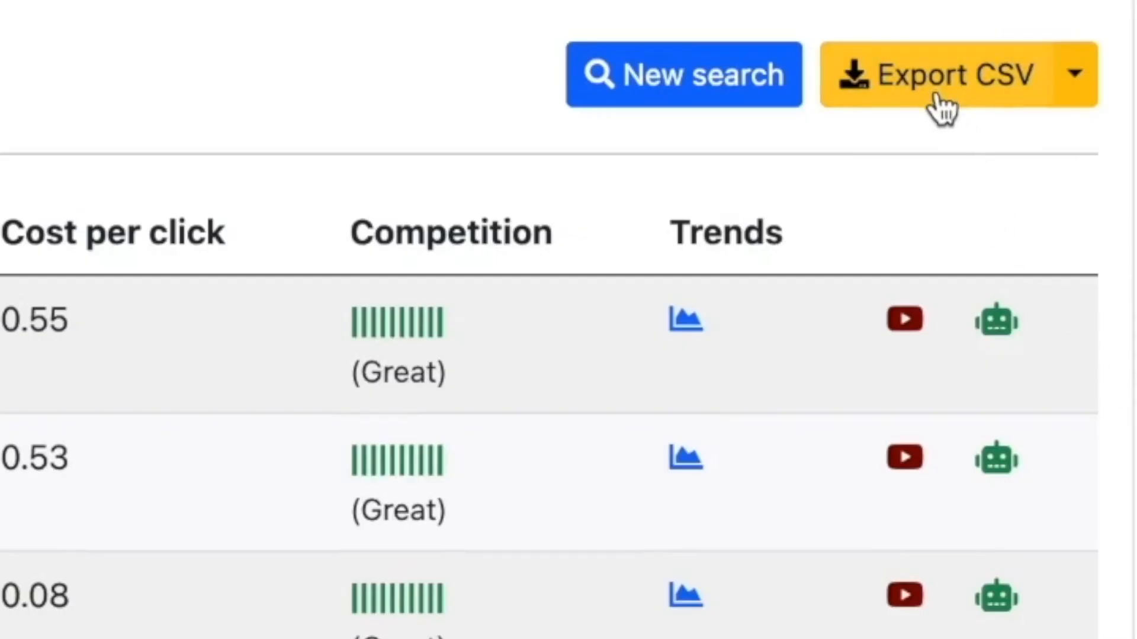
click(942, 106)
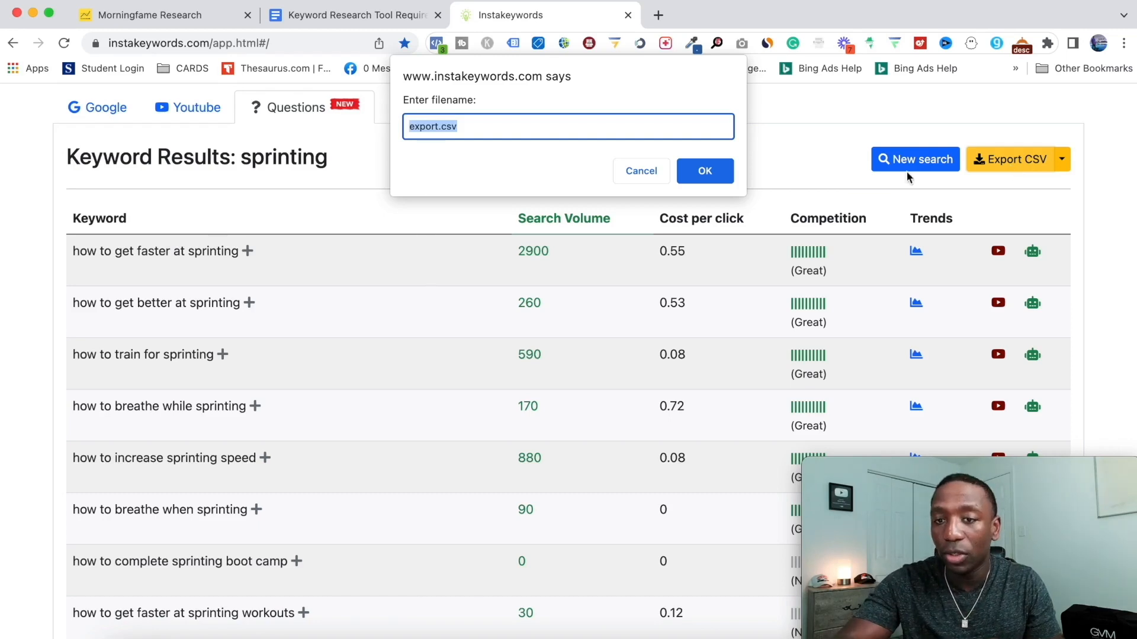
click(641, 170)
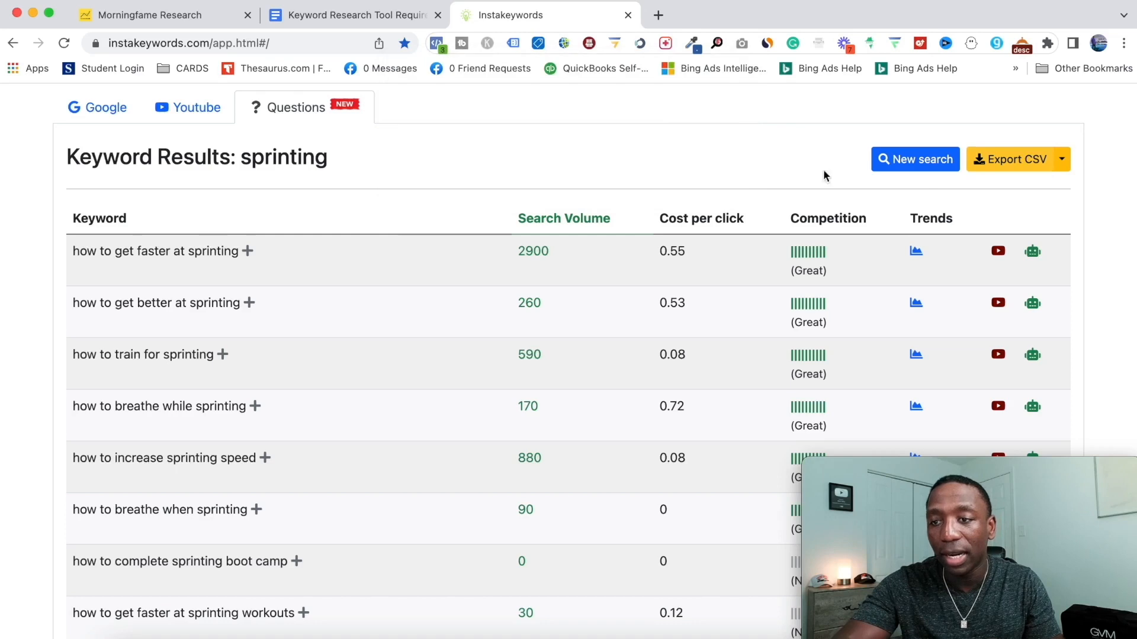
Step: Select the keywords "how to get faster at sprinting", "how to train for sprinting", "how to breathe while sprinting" and "how to increase sprinting speed" for export
click(1063, 163)
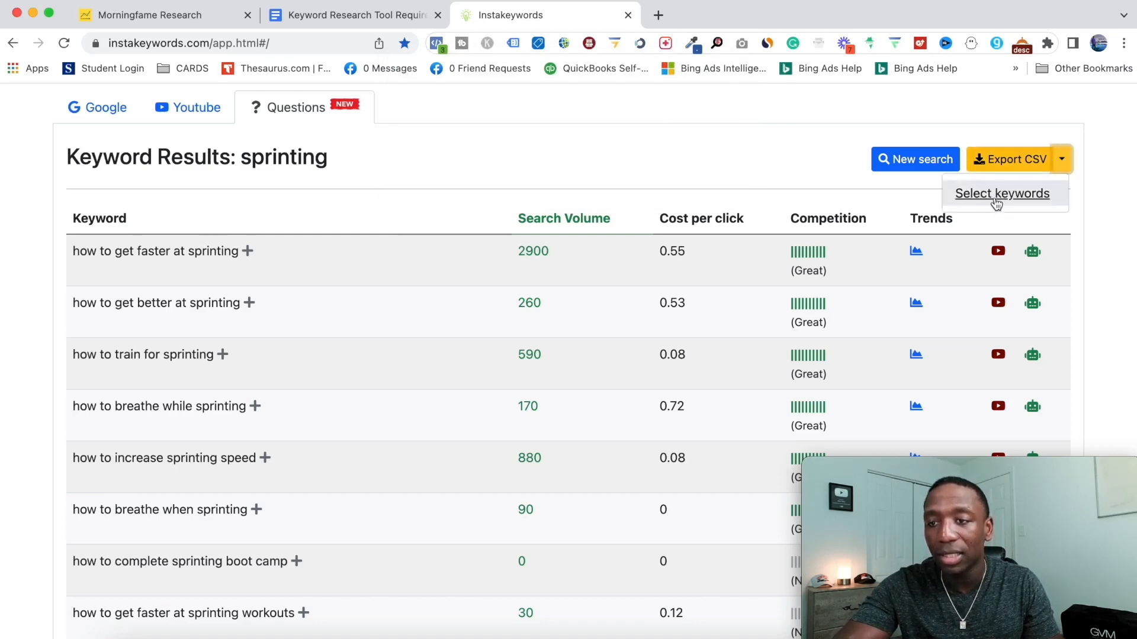
click(1016, 200)
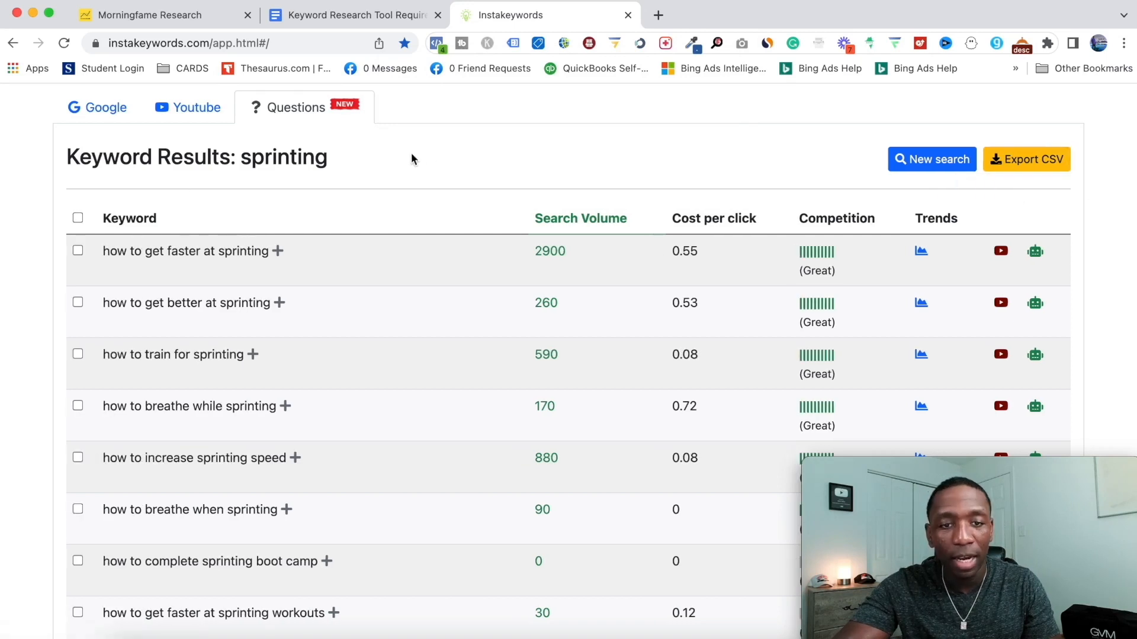
click(78, 251)
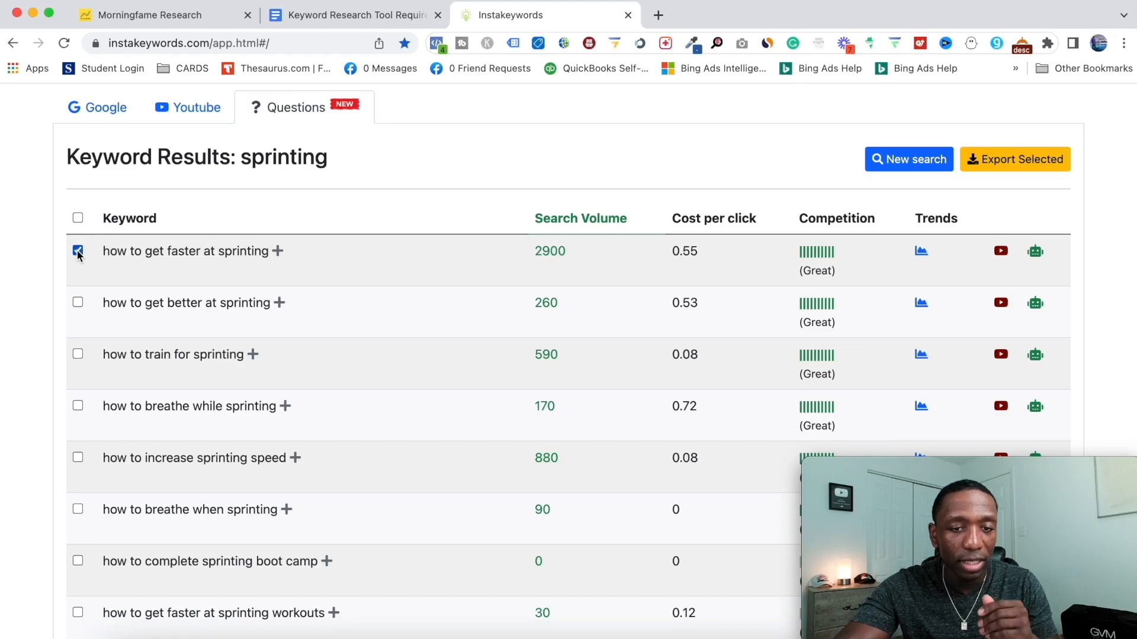
click(77, 354)
click(78, 457)
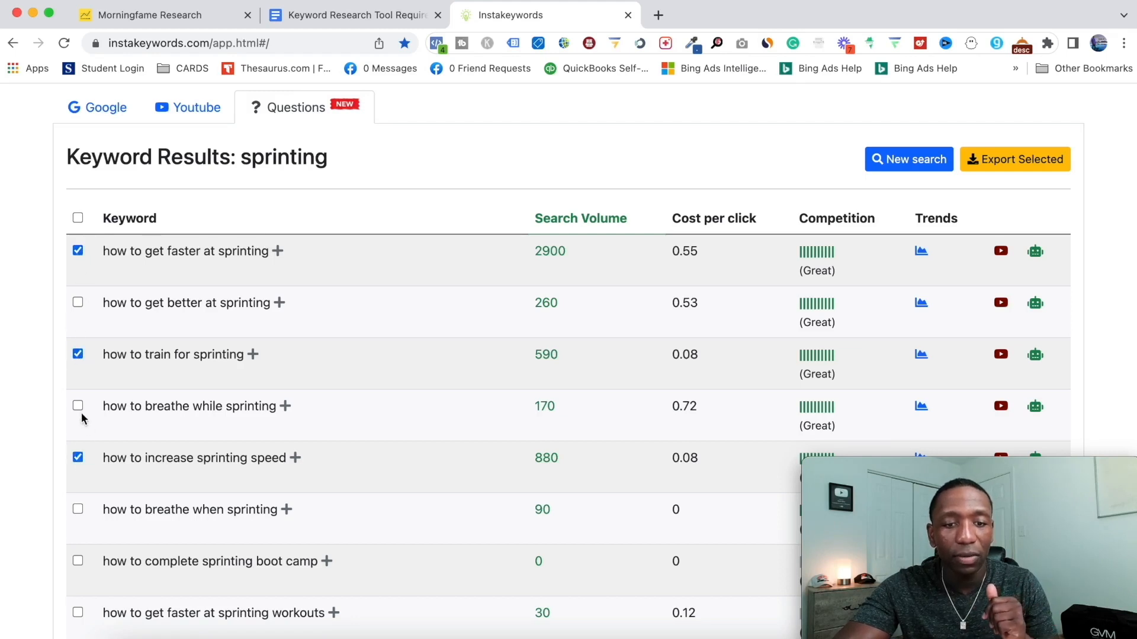
click(77, 405)
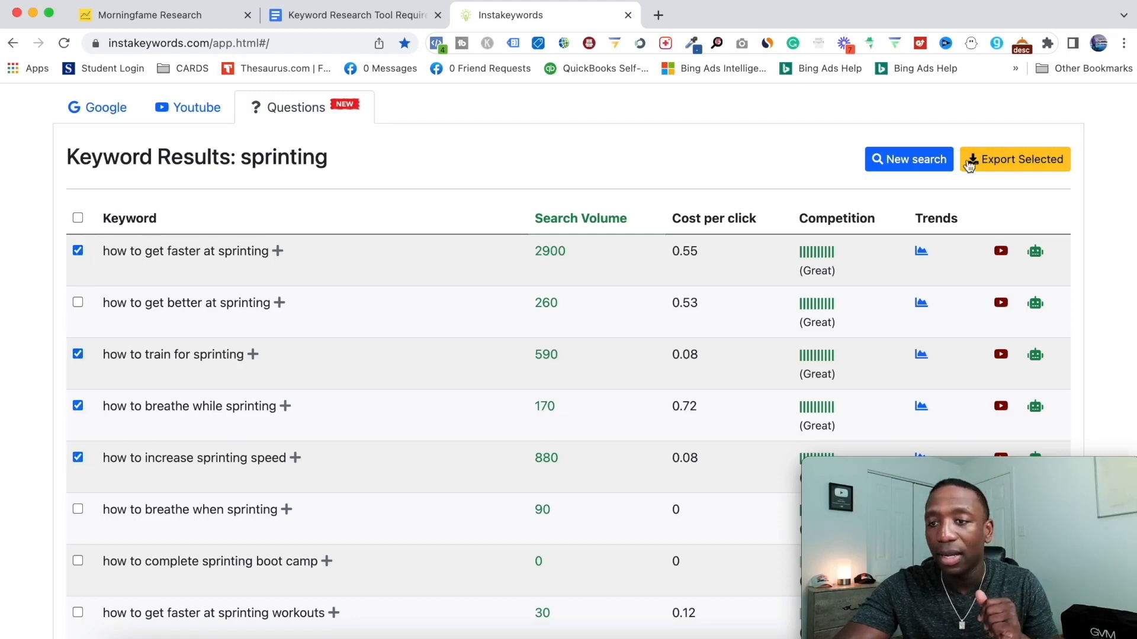
Step: Export the selected keywords as export.csv to the Desktop folder and open the downloaded file
click(1011, 160)
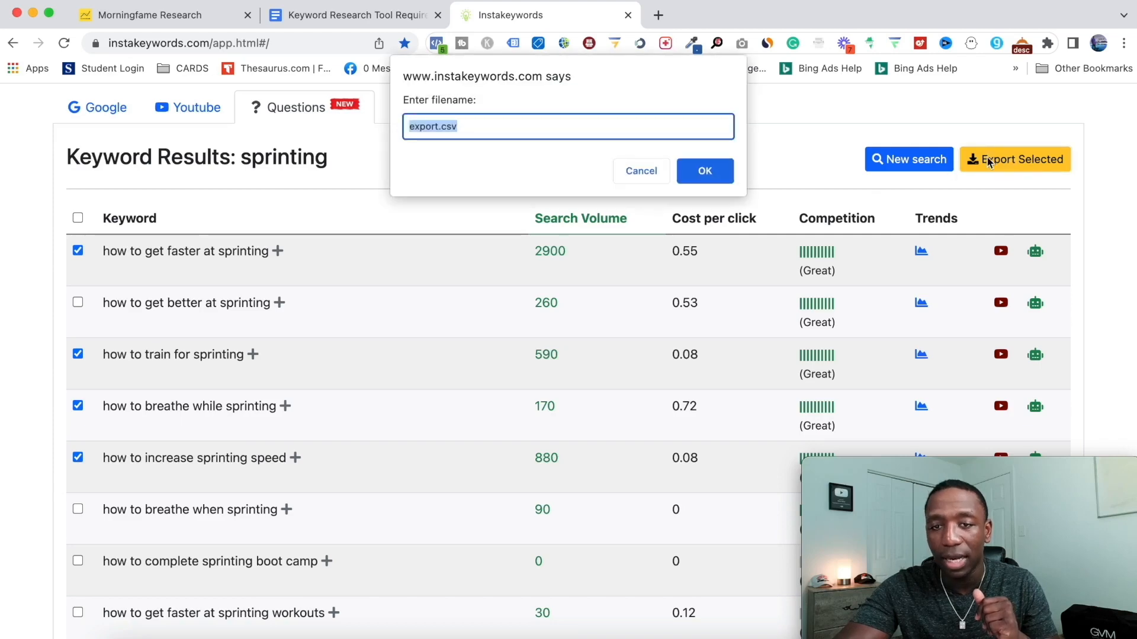
click(705, 171)
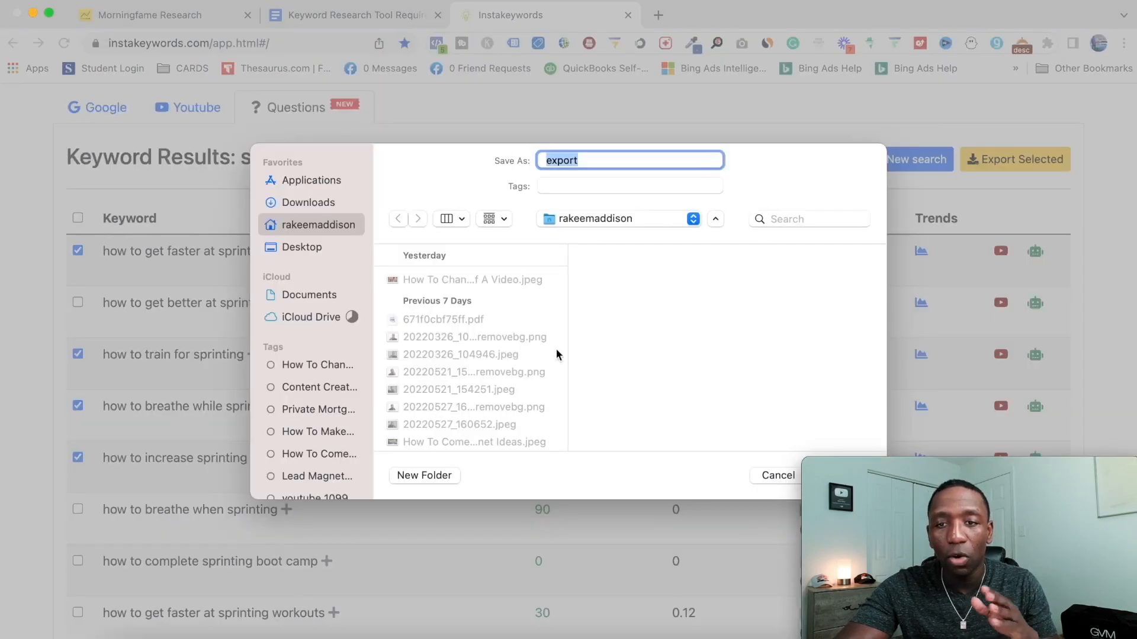
click(312, 247)
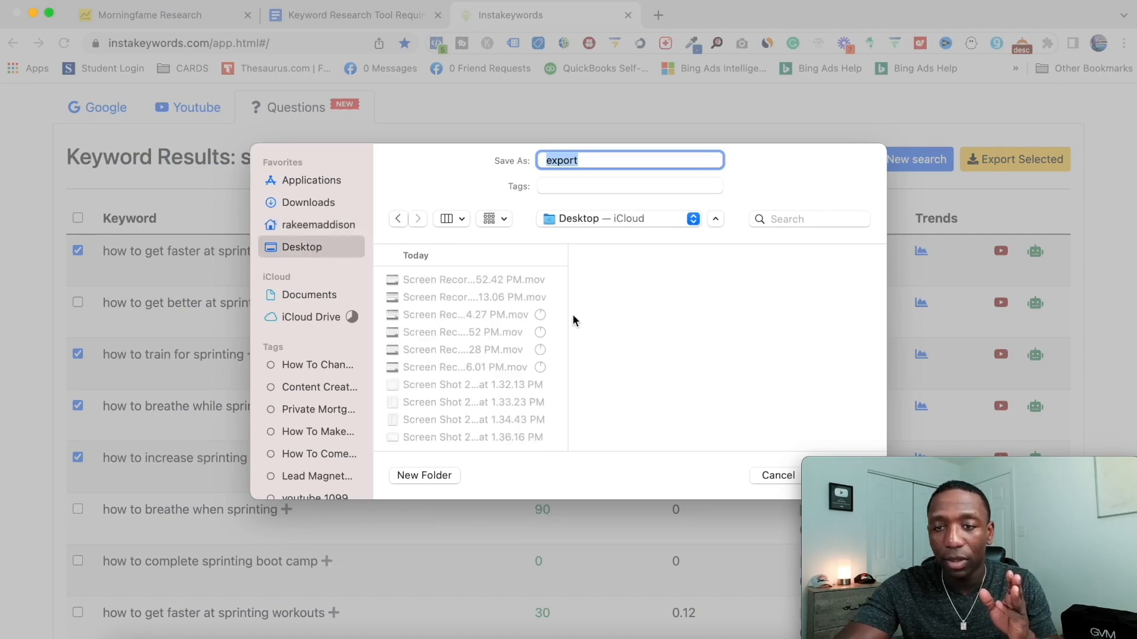
key(Return)
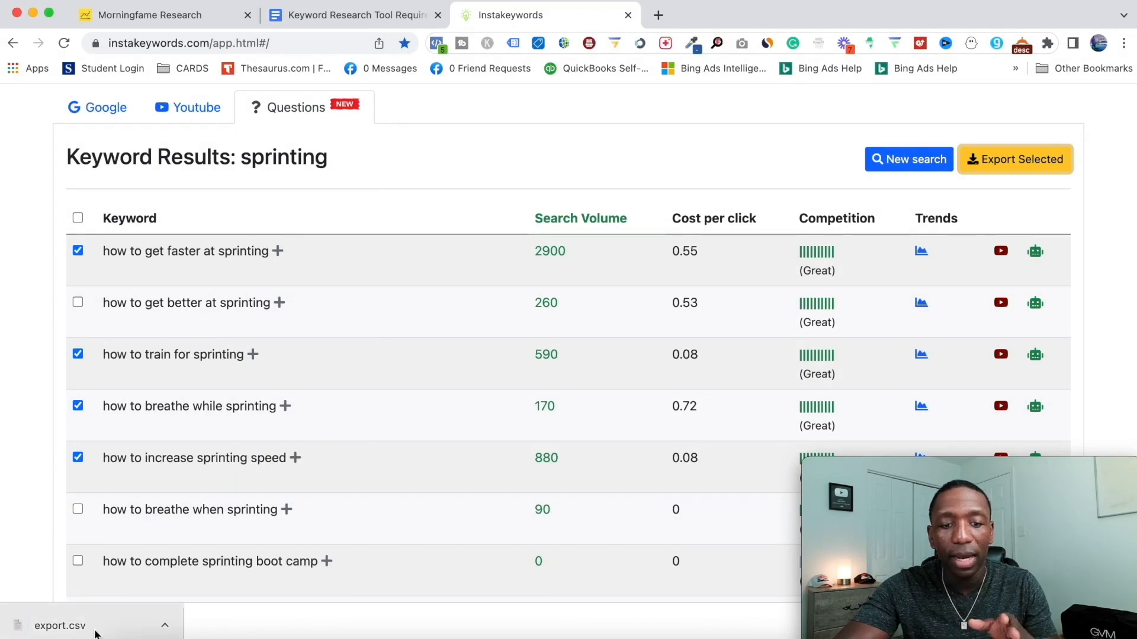
click(56, 629)
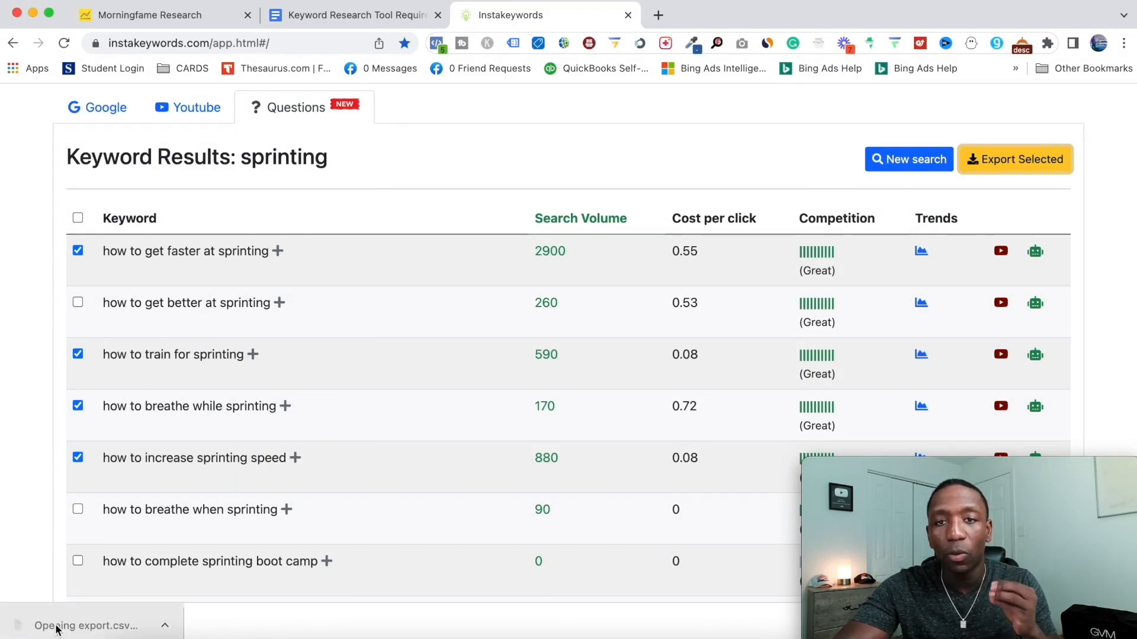